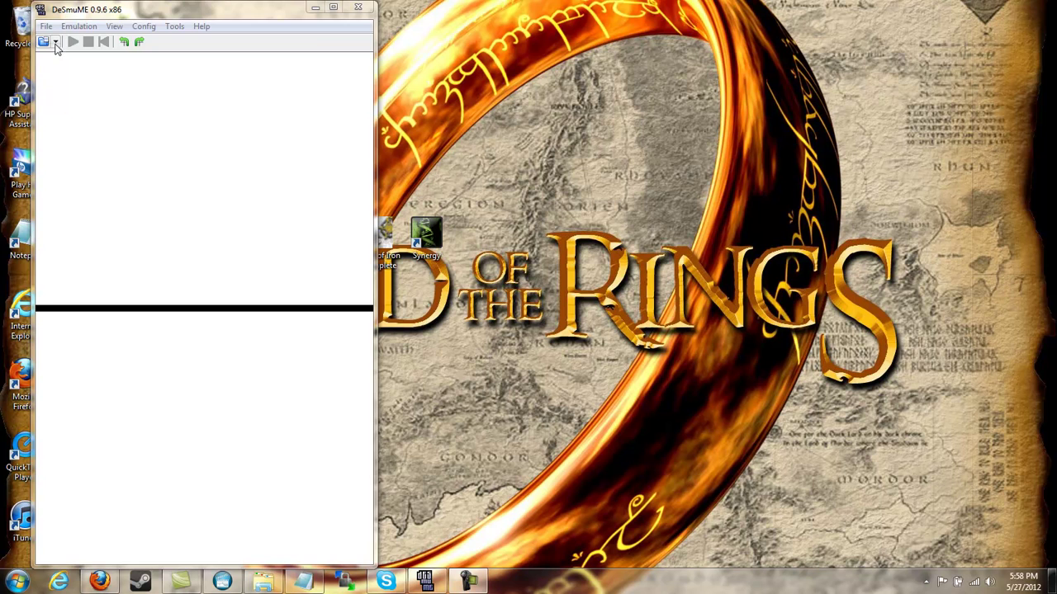
- Load Fire Emblem - Shadow Dragon from the recent ROM list in DeSmuME
left_click(56, 43)
left_click(70, 58)
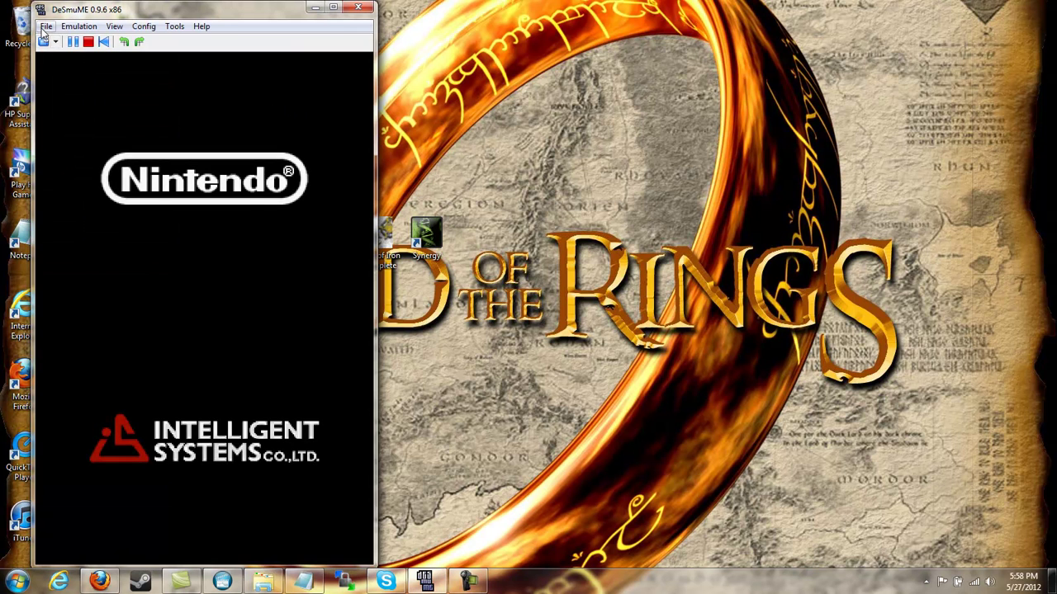
left_click(46, 25)
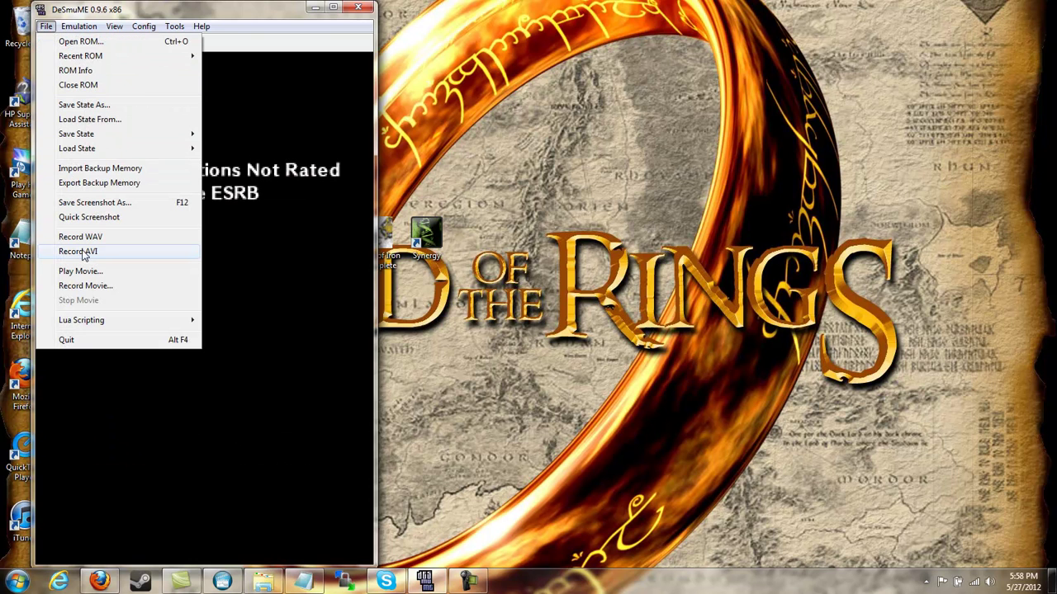
left_click(262, 9)
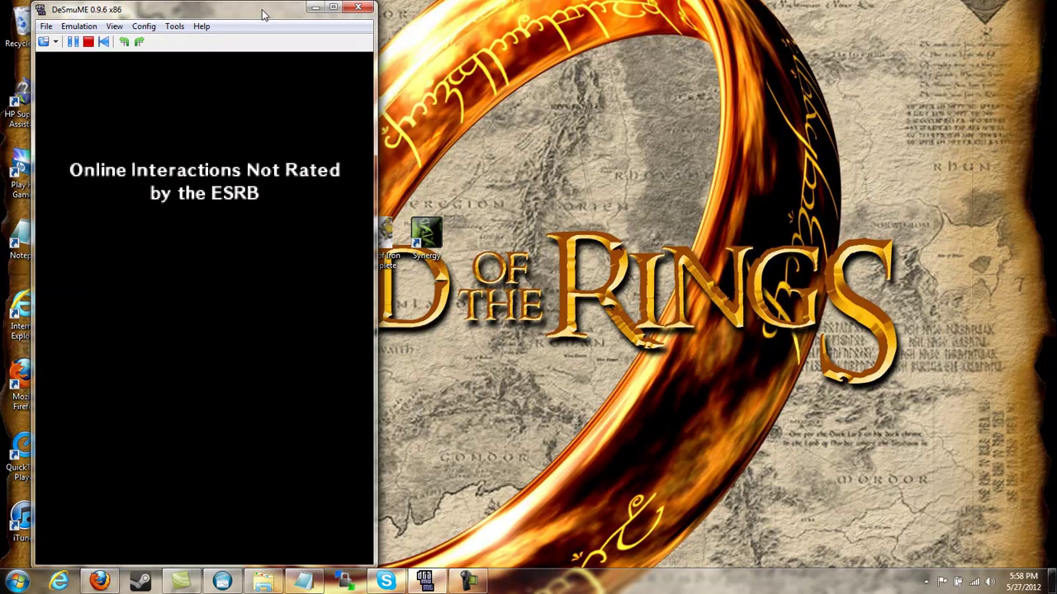
- Start an uncompressed AVI recording saved to D:\temp\ds, then stop the emulation
left_click(47, 26)
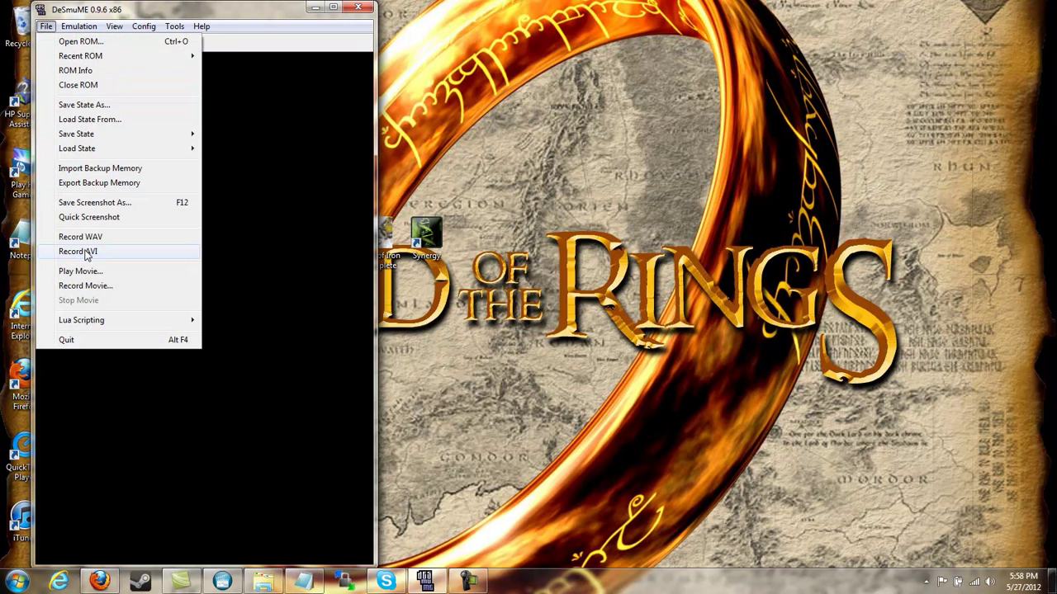
left_click(77, 251)
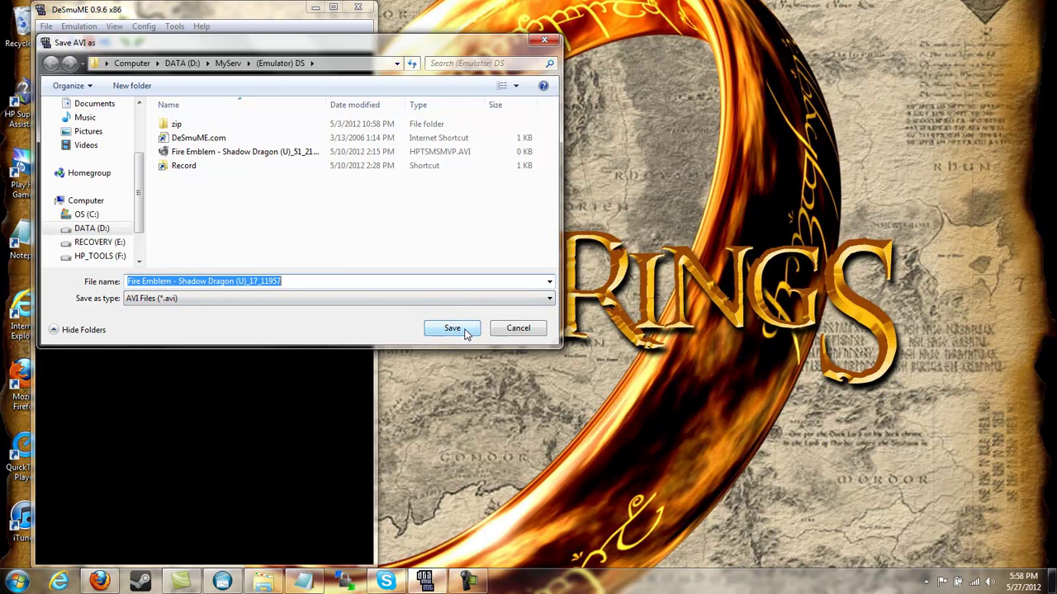
double_click(179, 165)
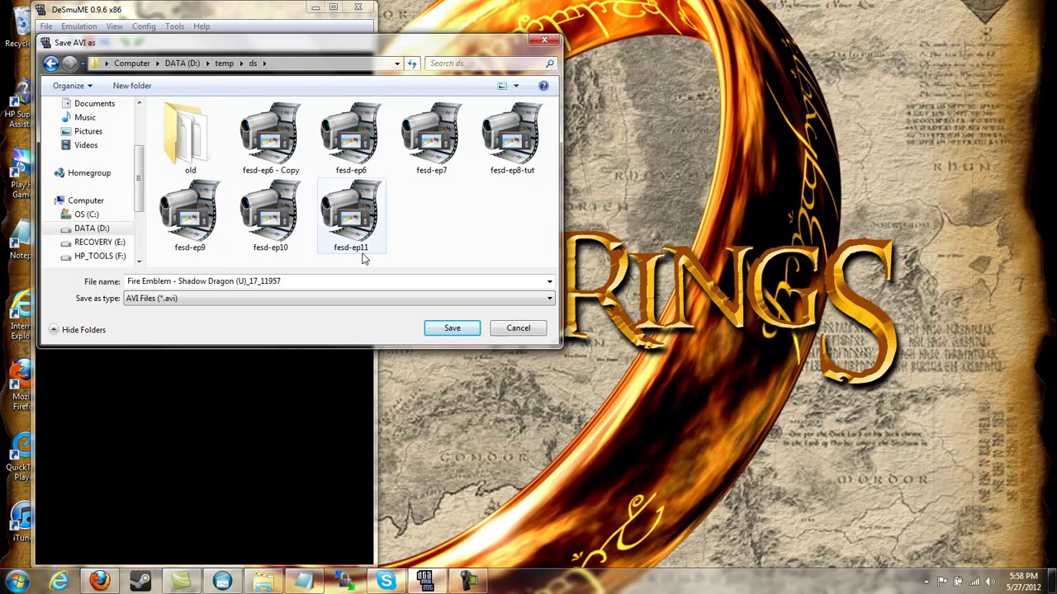
left_click(442, 332)
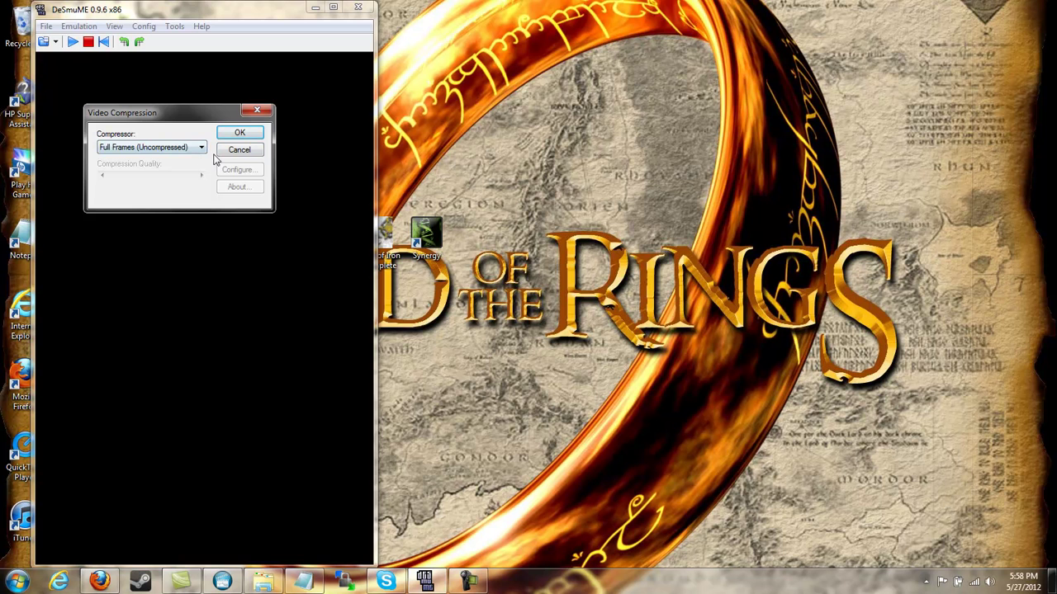
left_click(229, 153)
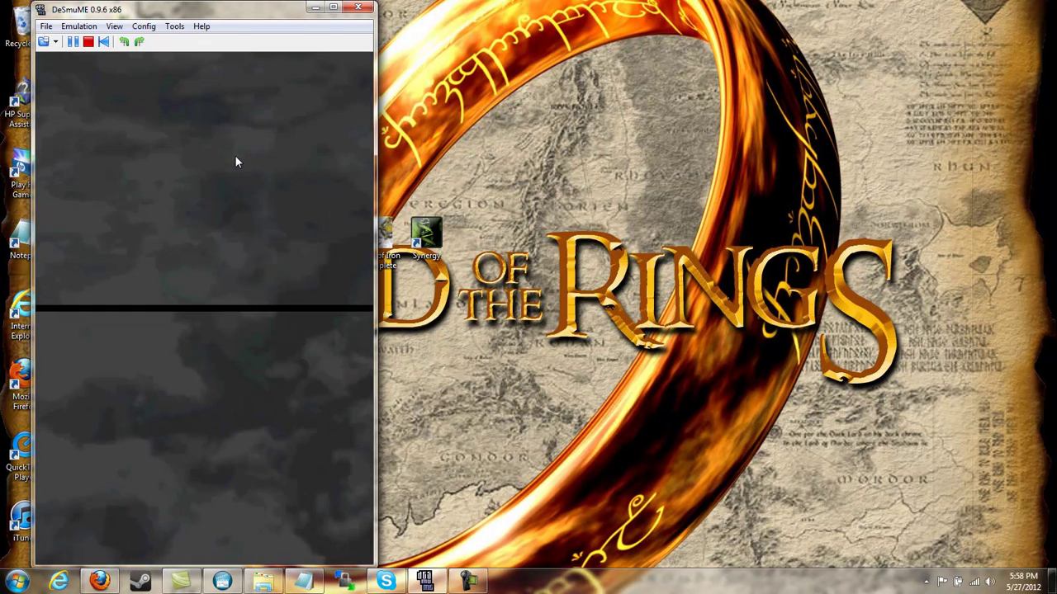
left_click(88, 42)
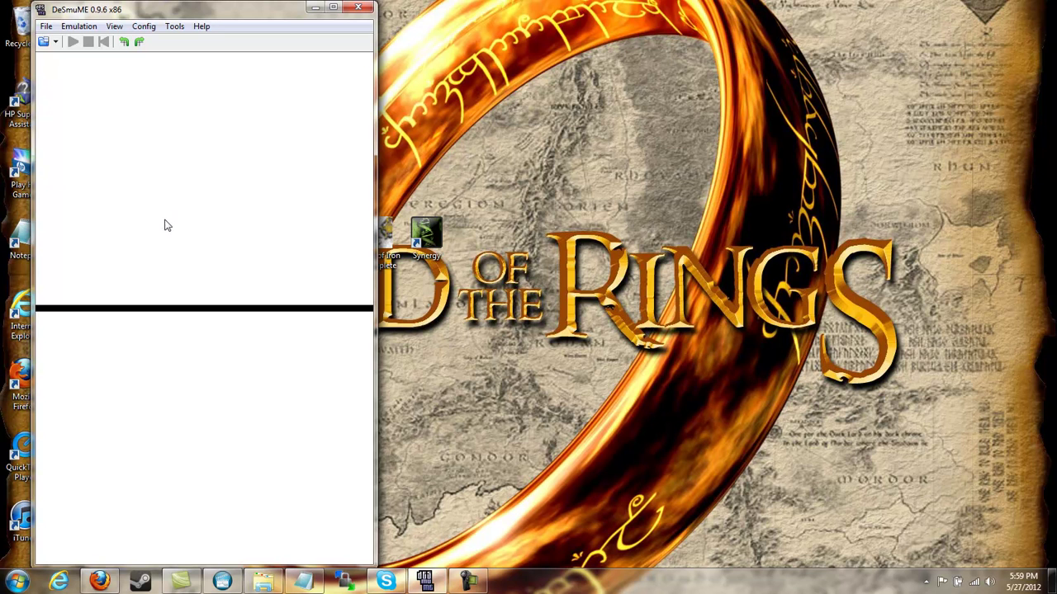
left_click(357, 9)
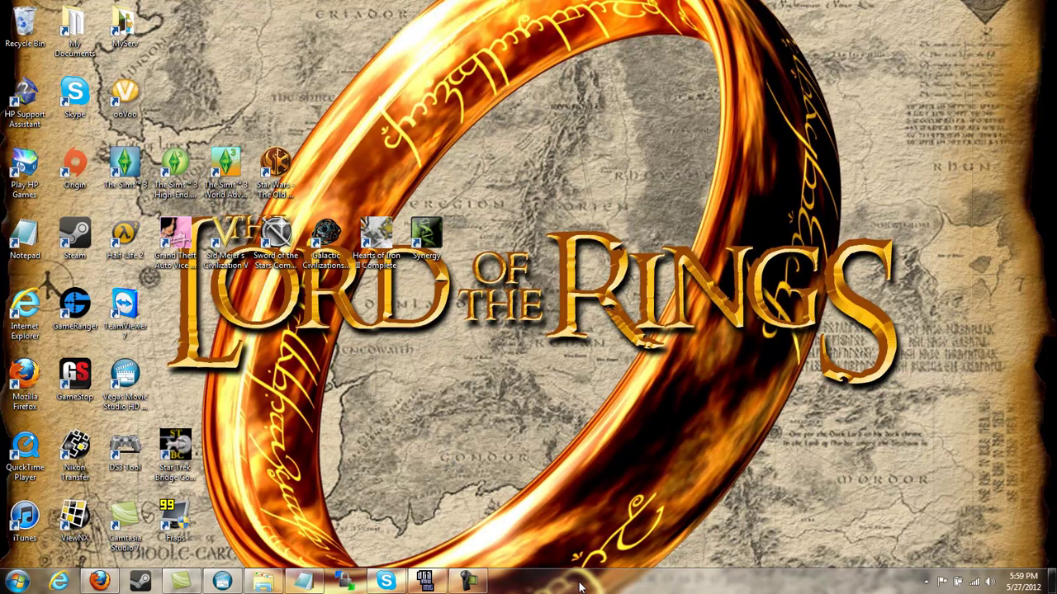
left_click(440, 587)
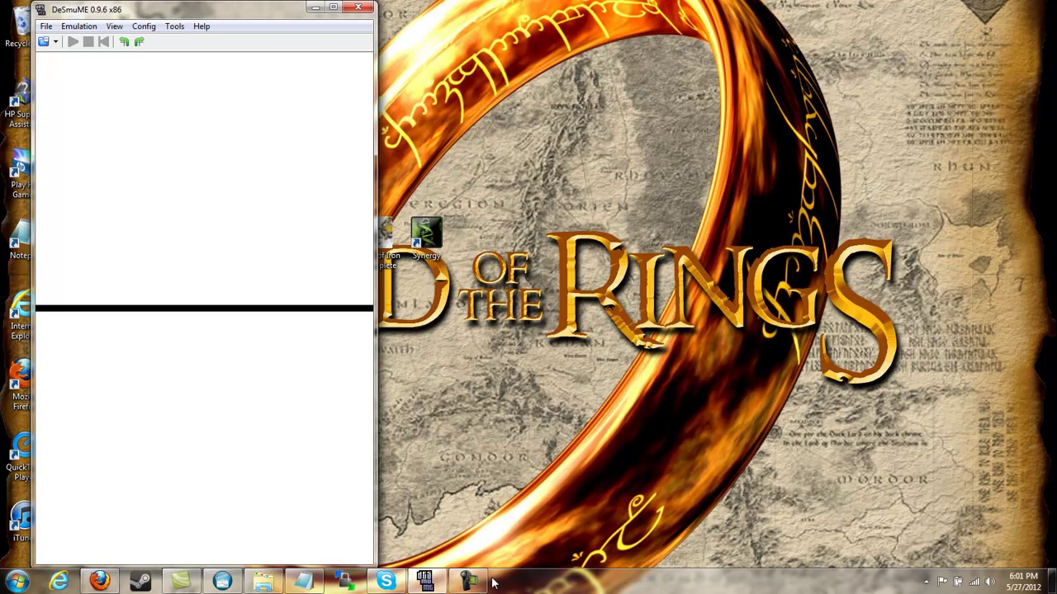
mouse_move(482, 583)
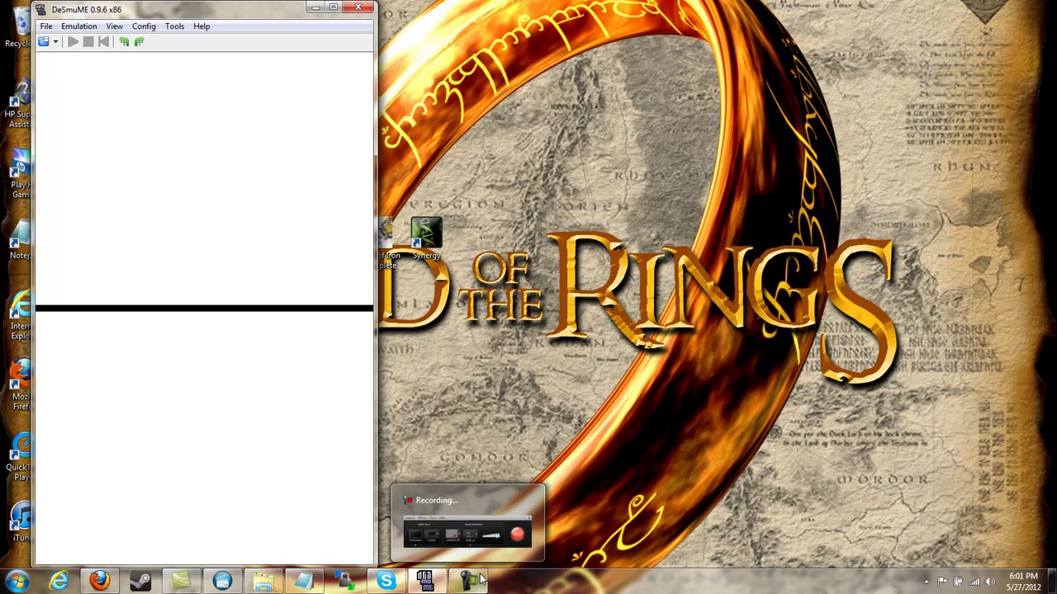
left_click(477, 583)
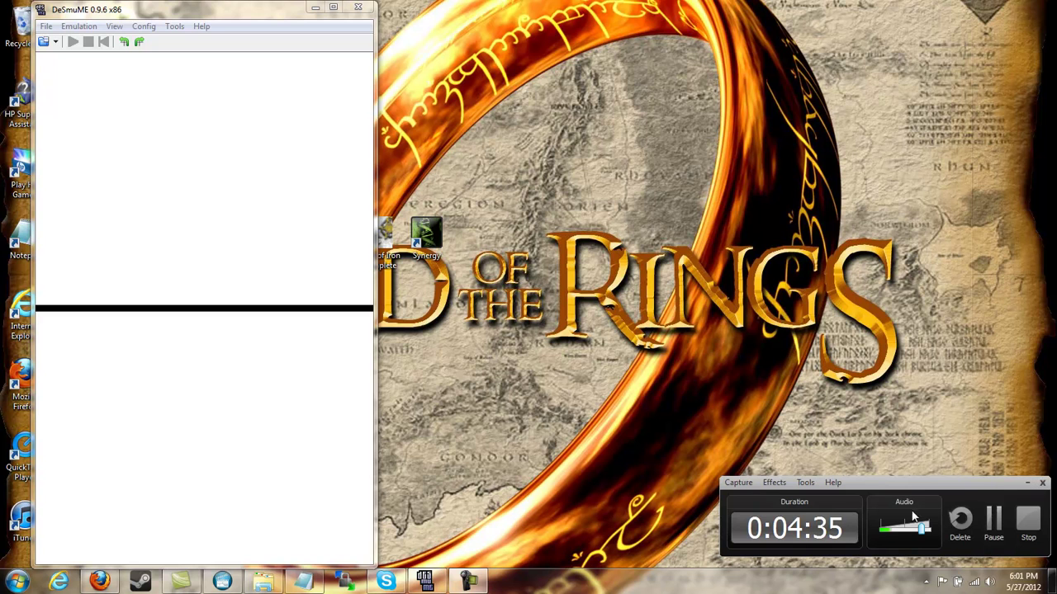
left_click(1027, 483)
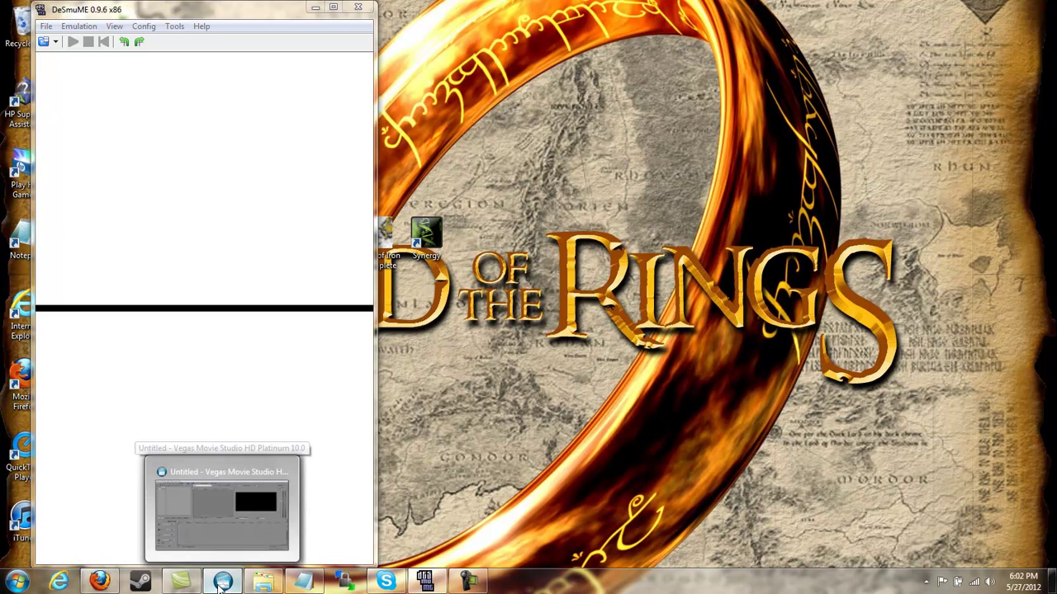
- Restore the Vegas Movie Studio window showing the empty Untitled project
left_click(218, 507)
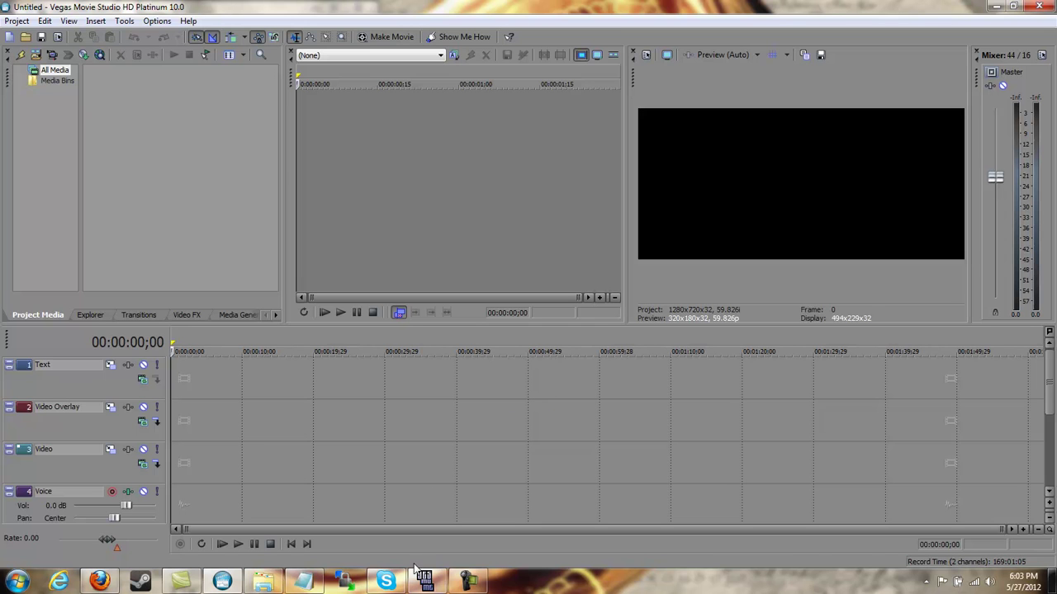
left_click(275, 584)
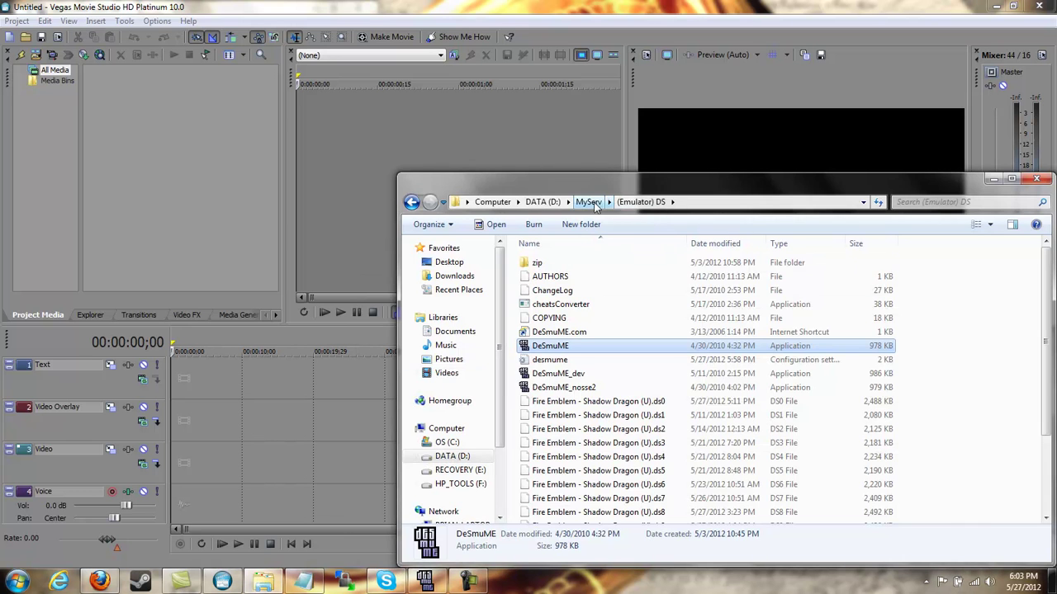
left_click(589, 201)
left_click(543, 201)
double_click(541, 387)
double_click(615, 280)
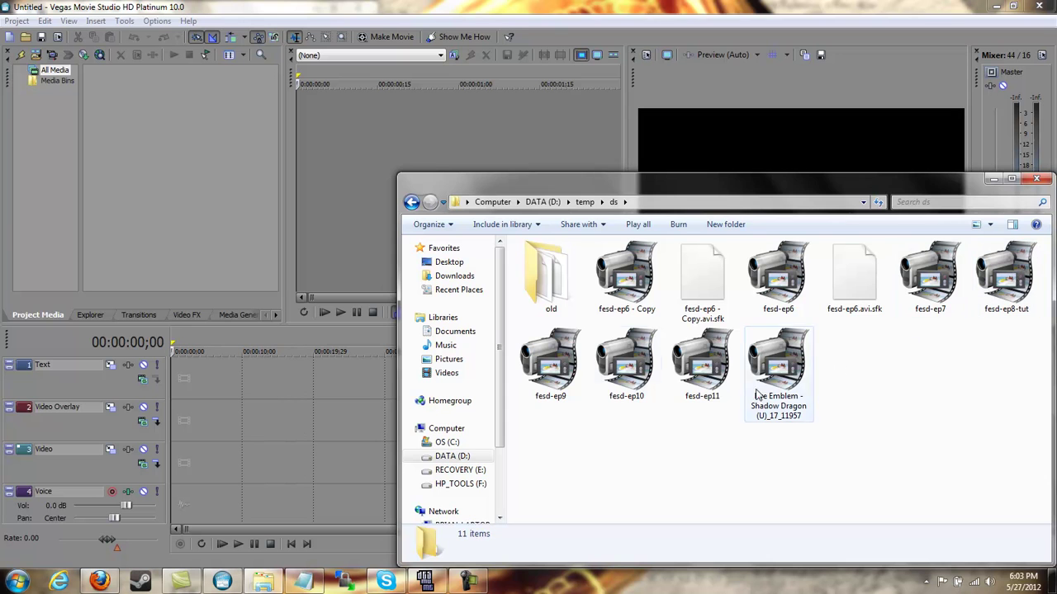
left_click(988, 179)
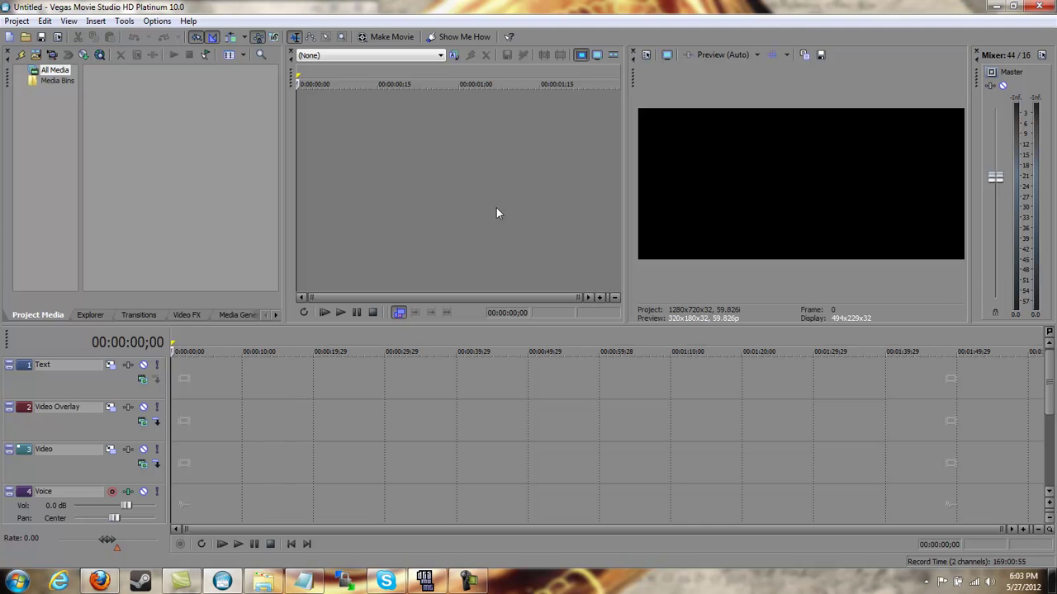
- Apply the Nintendo DS template (1280x720, 59.826 fps) in Project Properties
left_click(16, 20)
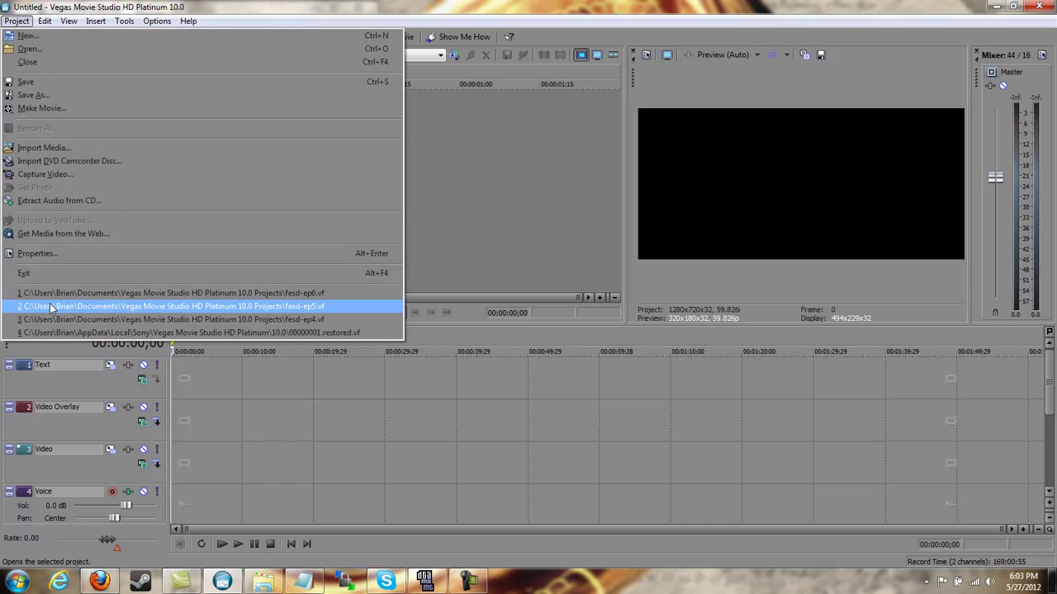
left_click(74, 254)
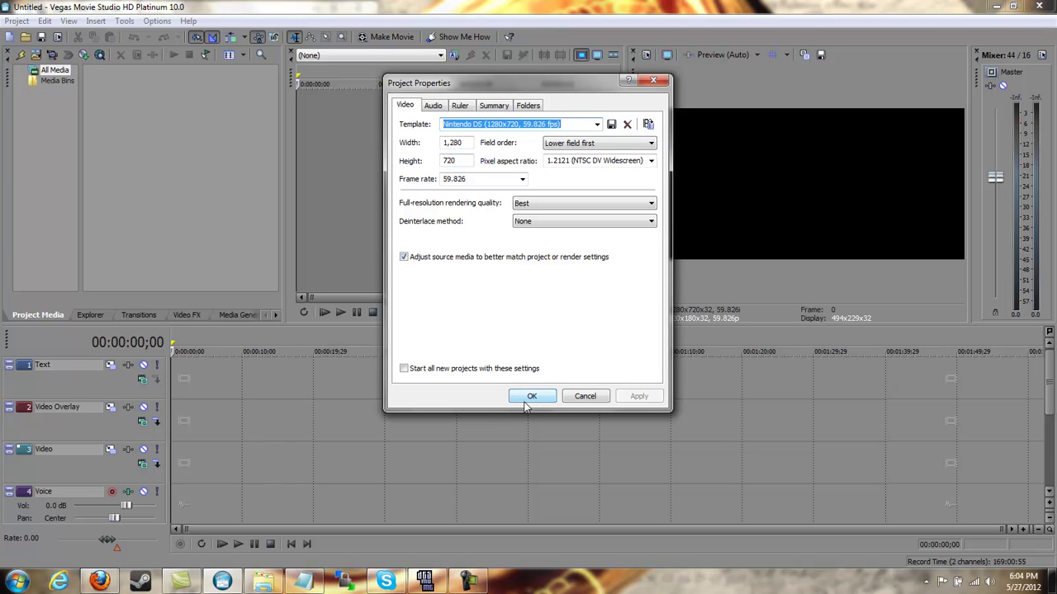
left_click(531, 397)
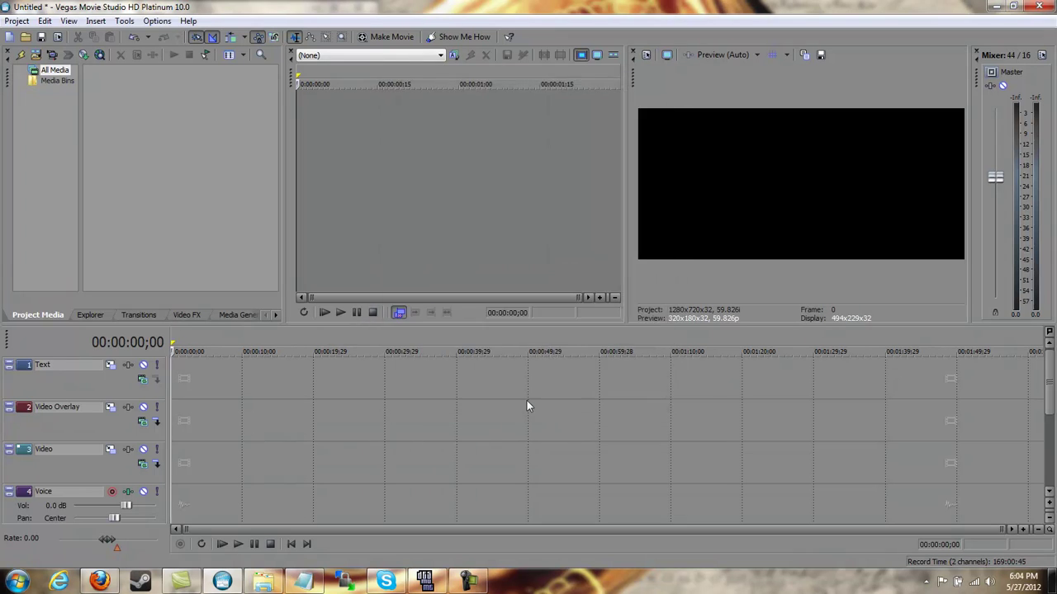
- Open fesd-ep6.avi and fesd-ep6 - Copy.avi together, placing them end to end on the timeline
left_click(26, 37)
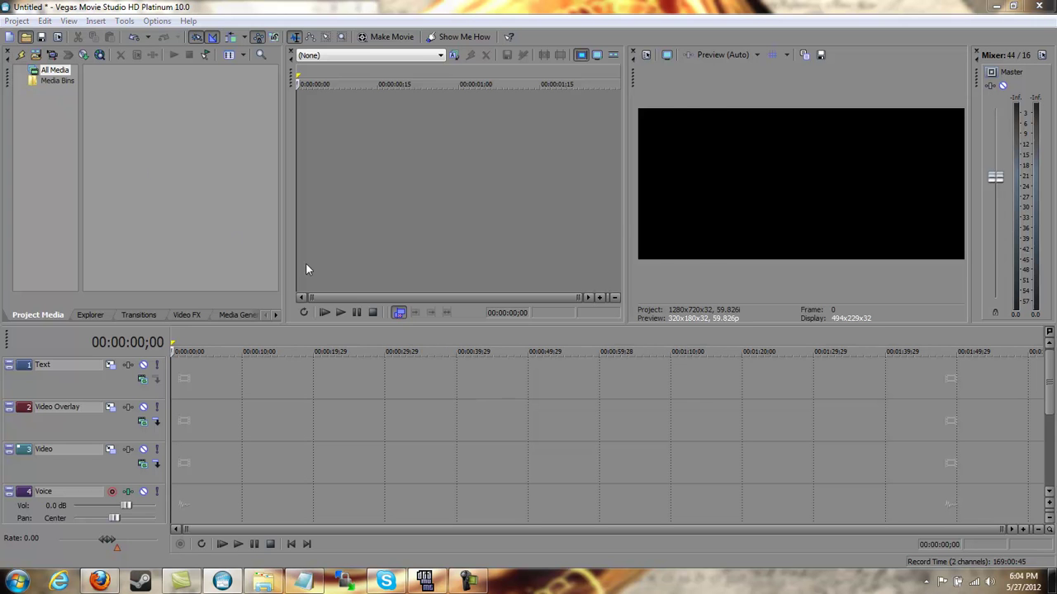
left_click(528, 173)
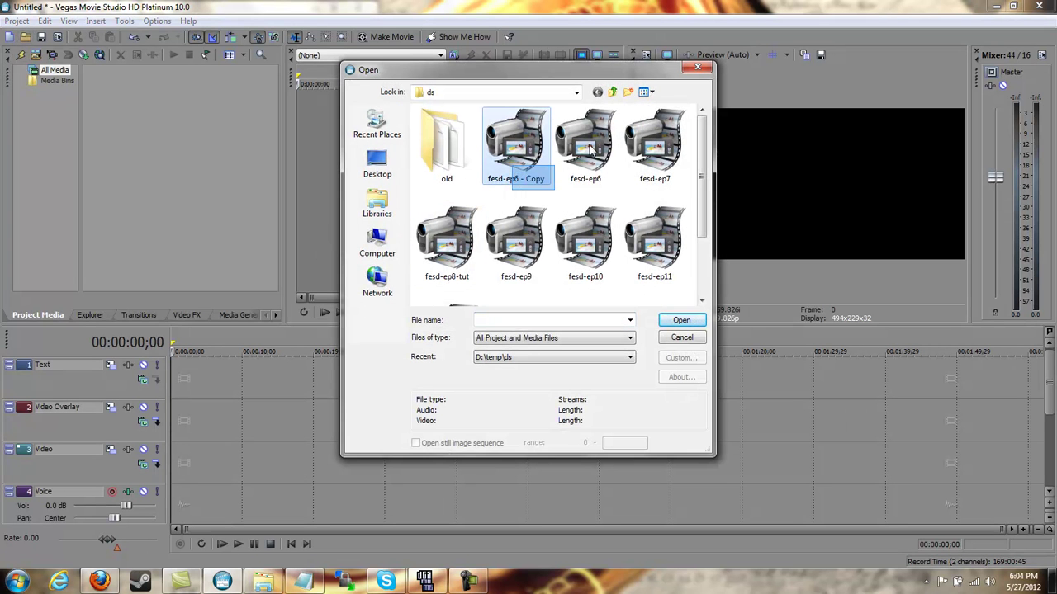
left_click_drag(595, 147, 594, 149)
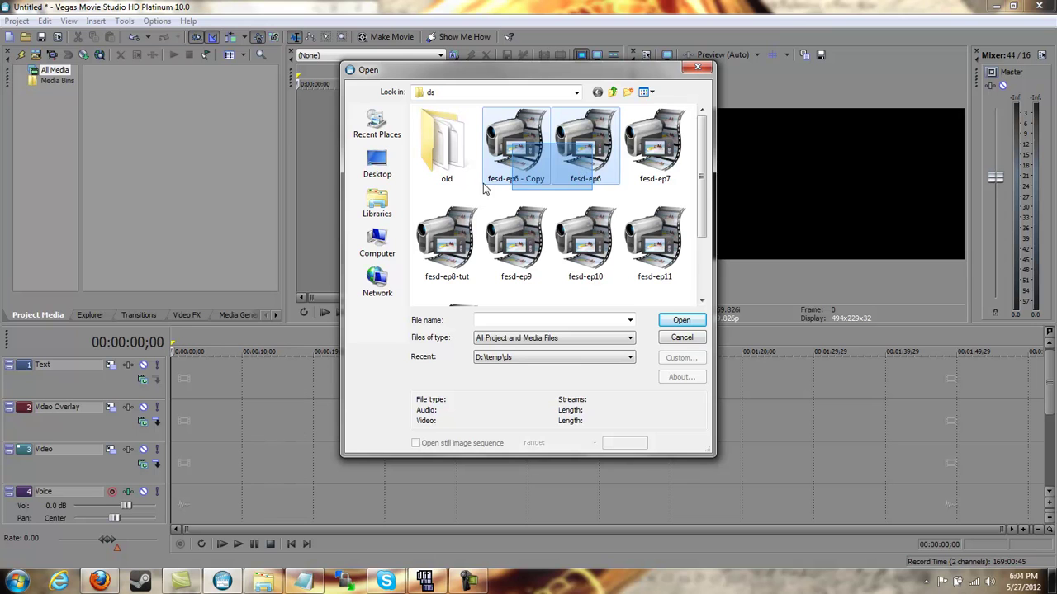
left_click_drag(485, 190, 495, 187)
left_click(570, 165)
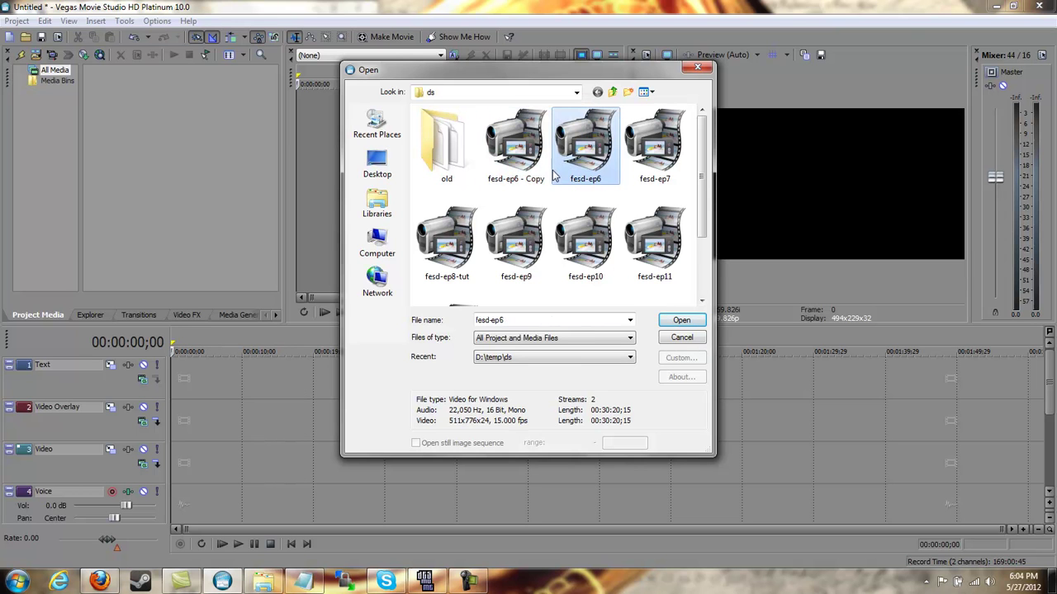
left_click_drag(502, 201, 601, 145)
left_click(681, 321)
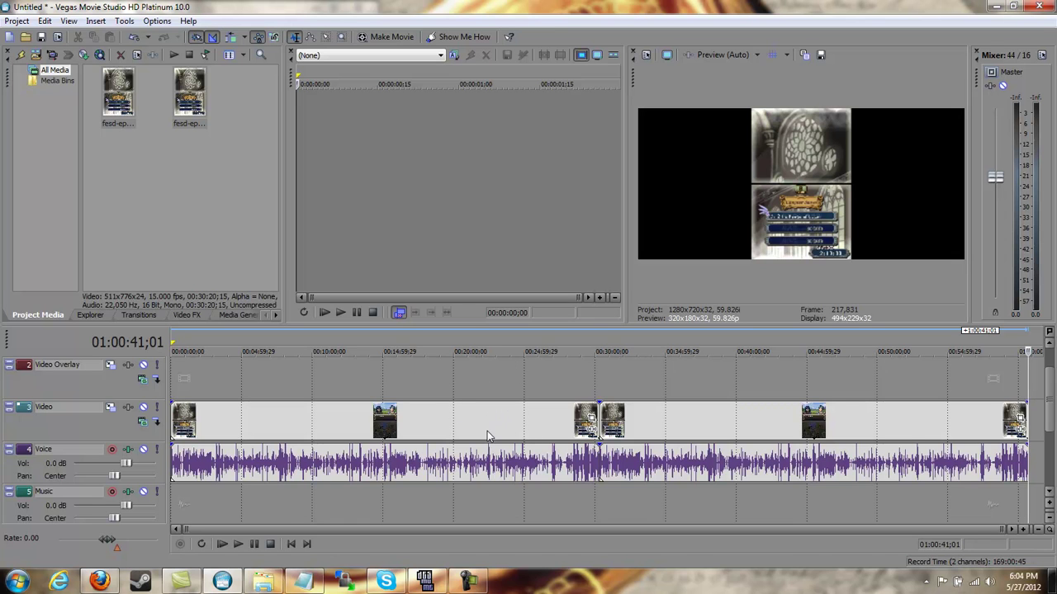
- Stack the fesd-ep6 - Copy clip on Video Overlay at 0:00, then open the Video clip's Pan/Crop
left_click(714, 423)
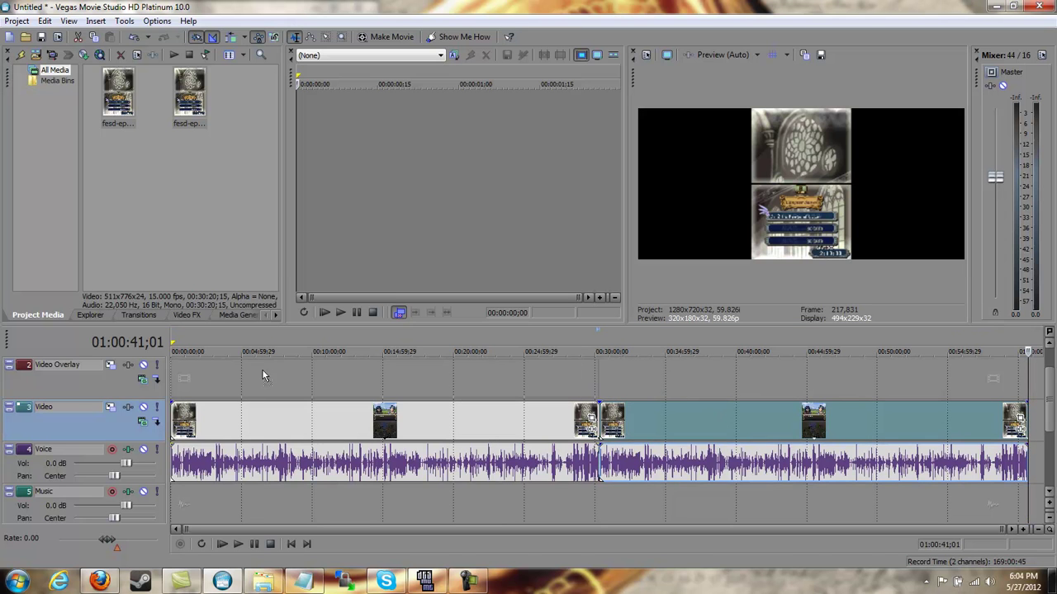
key("Delete")
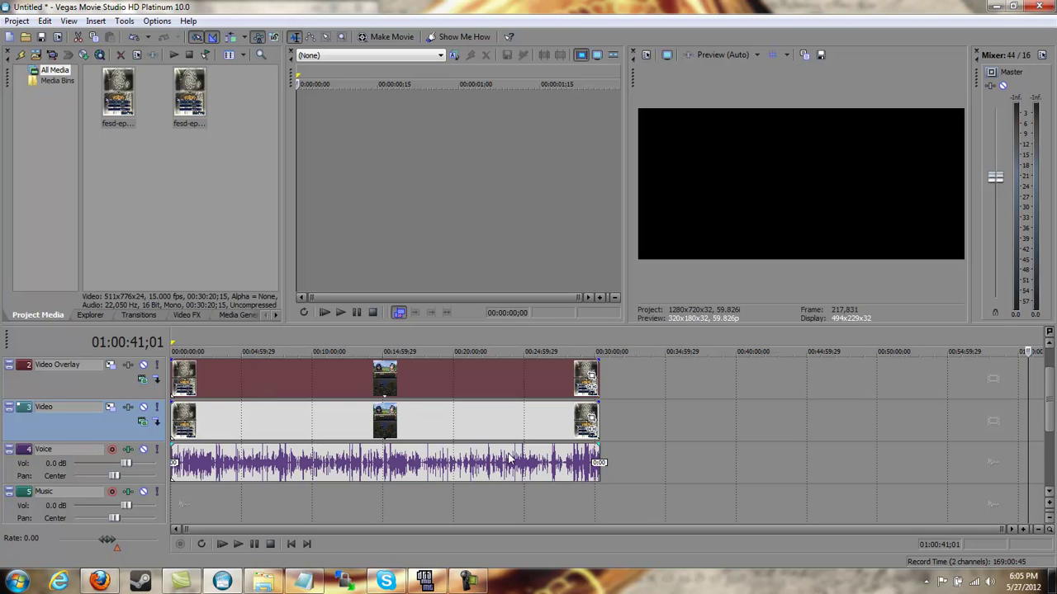
left_click(591, 421)
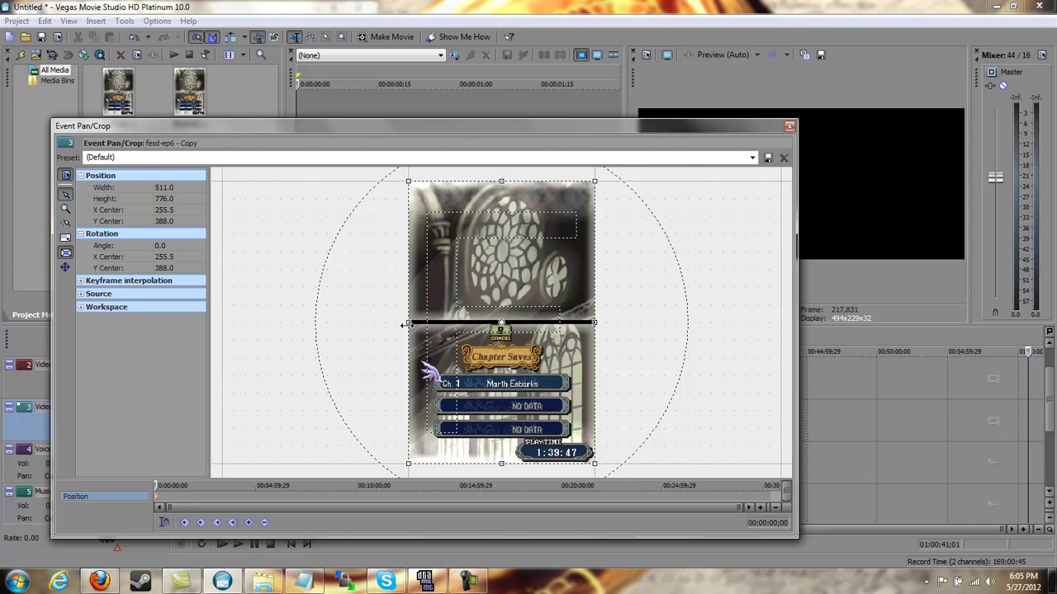
- Widen the crop frame to 1,533.1 × 776 with aspect ratio unlocked, and set the first keyframe's interpolation
left_click_drag(408, 321, 221, 330)
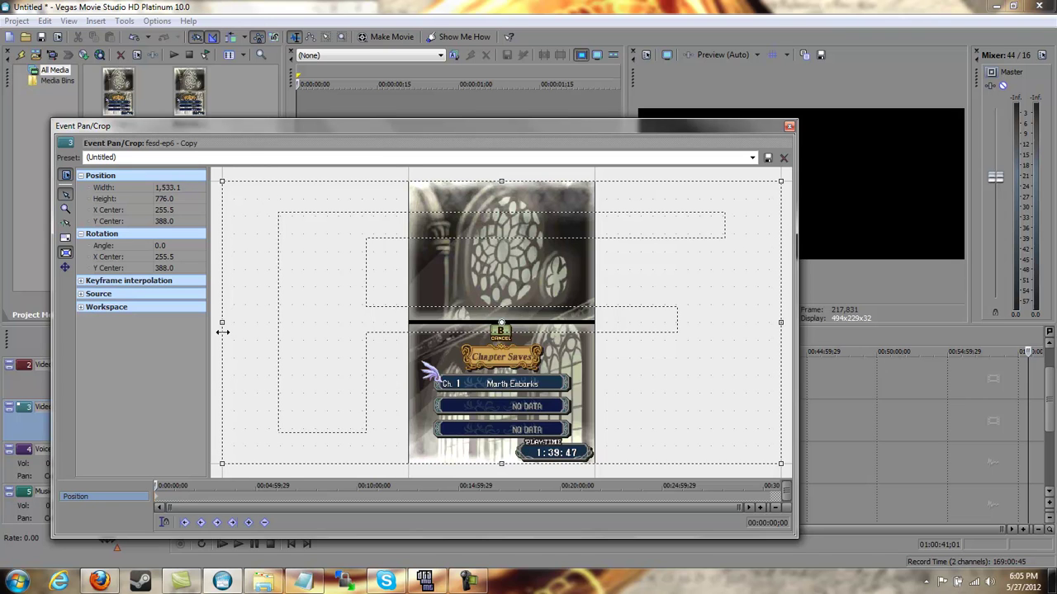
left_click(167, 187)
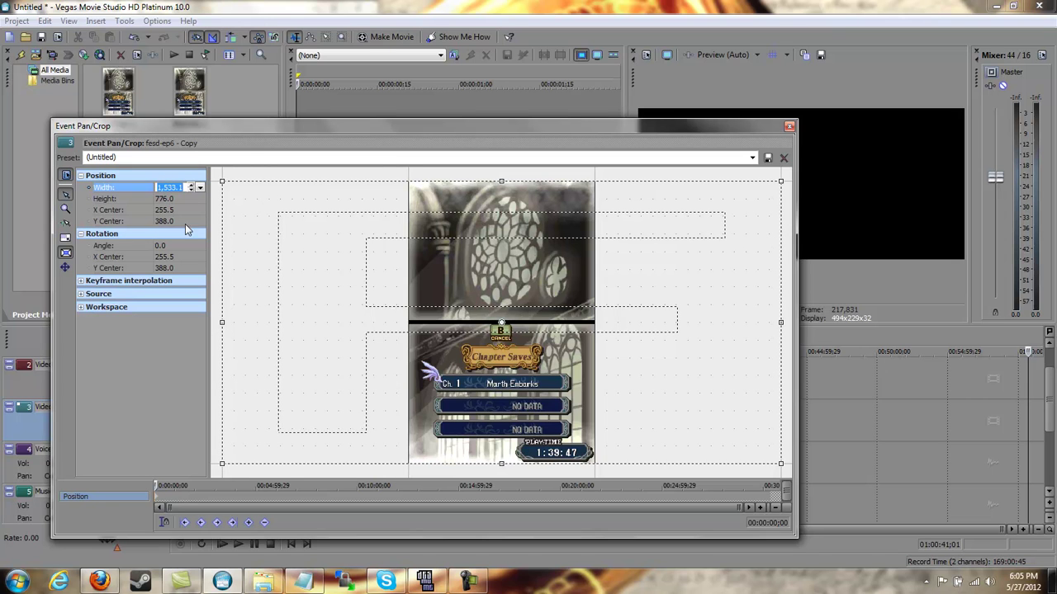
left_click(181, 374)
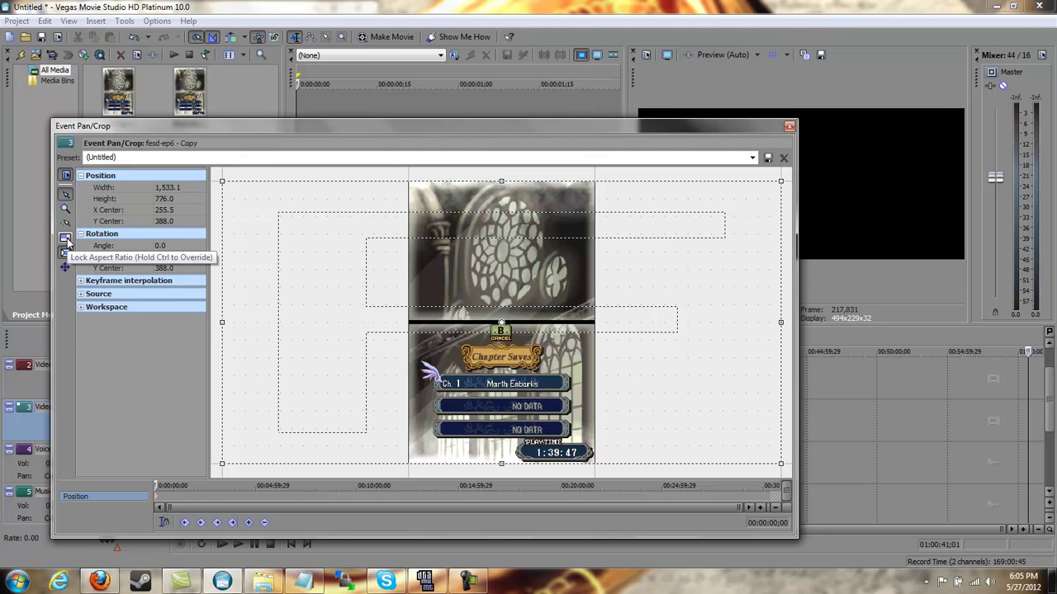
left_click(66, 239)
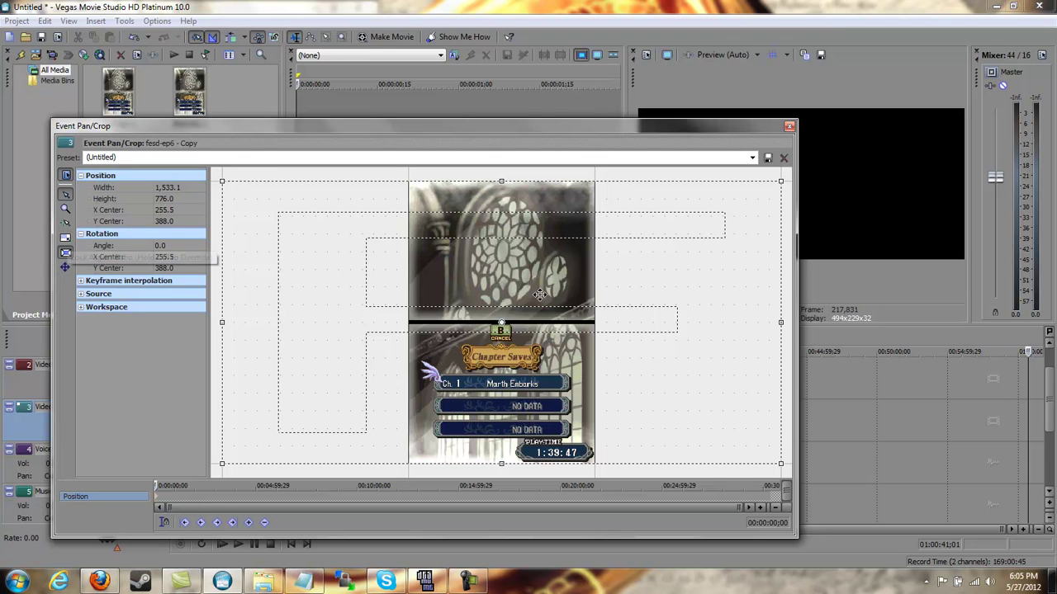
right_click(156, 502)
left_click(175, 491)
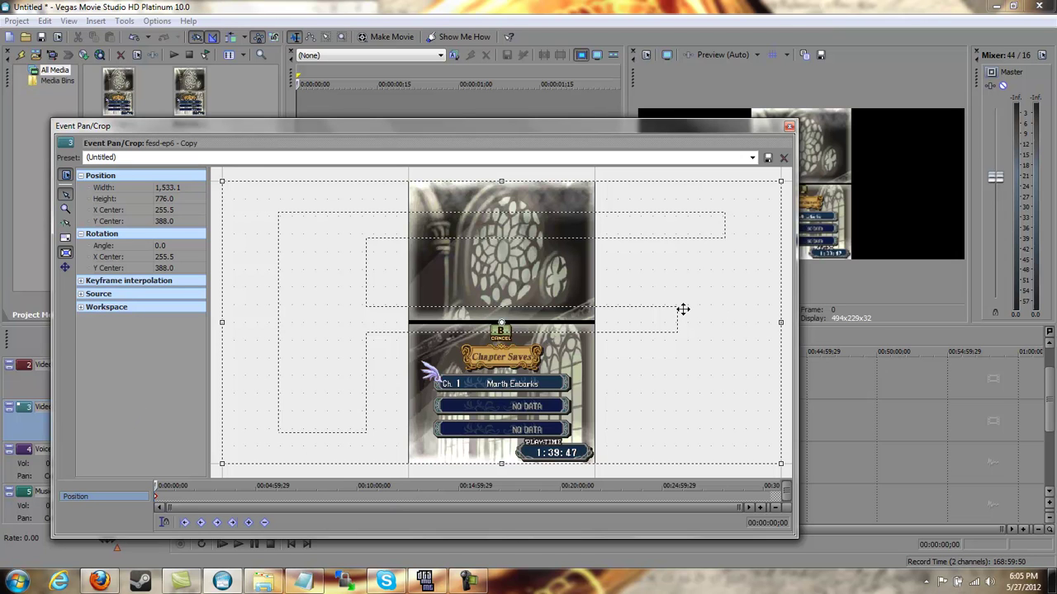
- Nudge the crop frame left to X center -255.6 and close the Pan/Crop window
left_click_drag(695, 310, 711, 297)
key("KP_4")
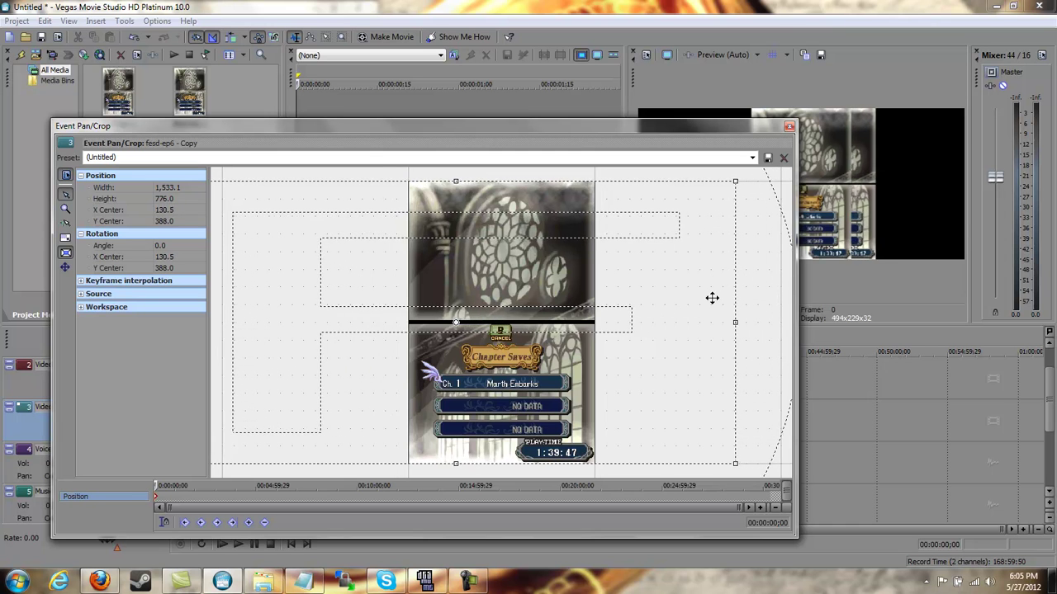
key("KP_4")
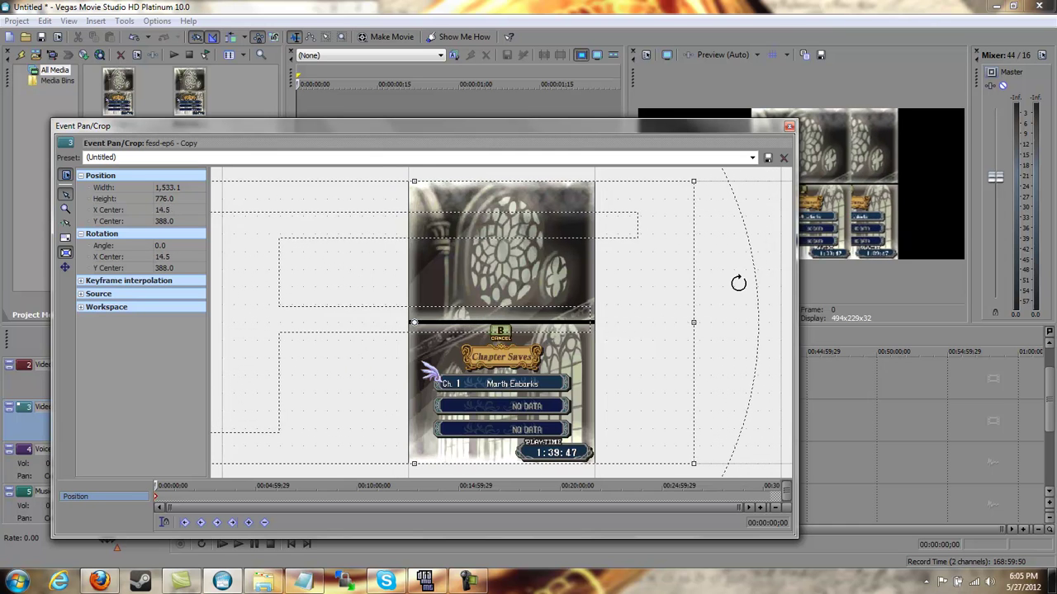
key("KP_4")
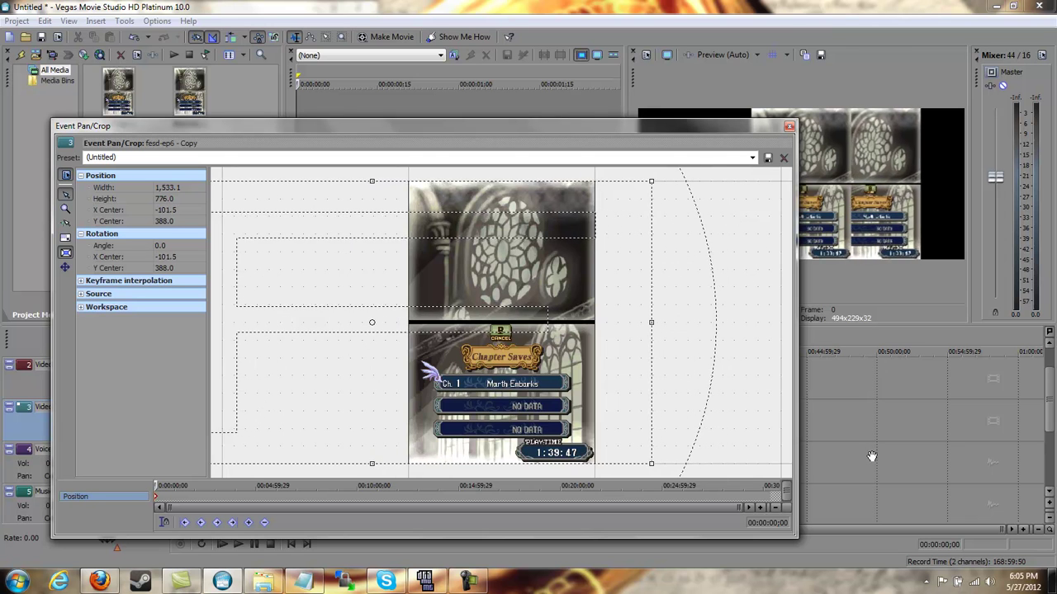
key("KP_4")
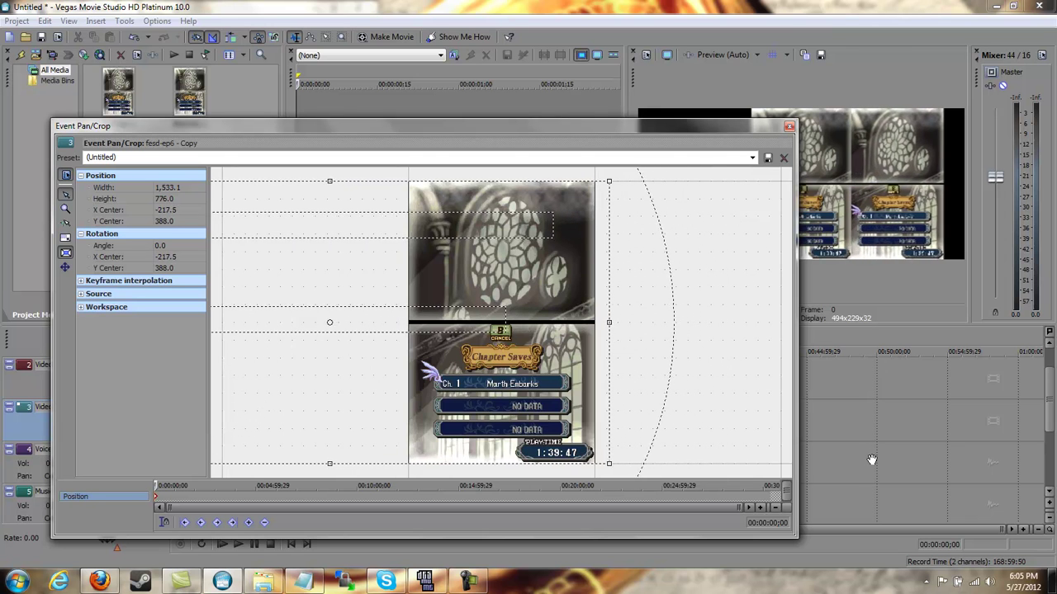
key("KP_4")
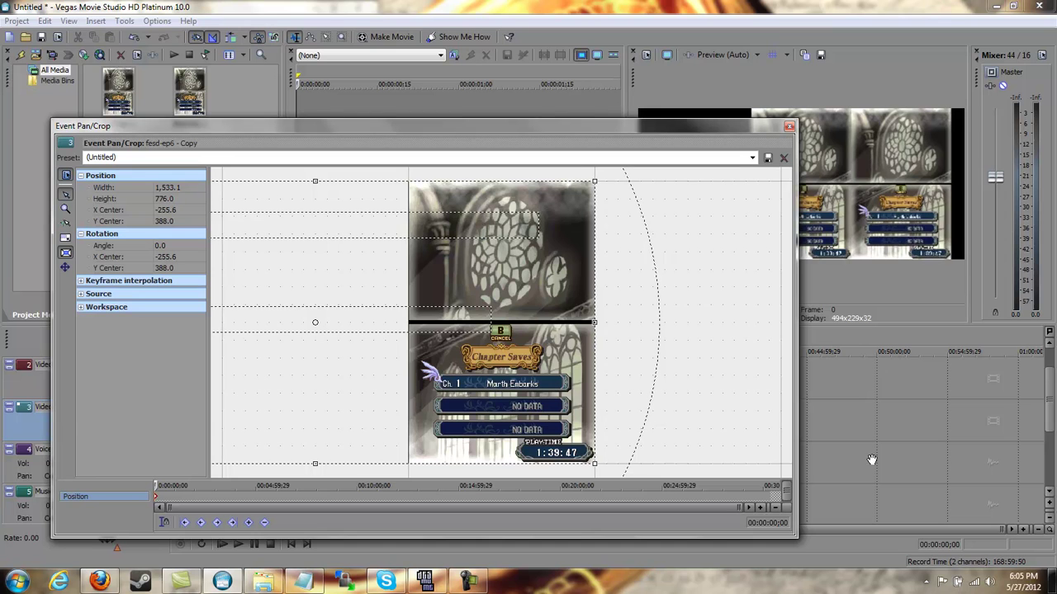
key("KP_4")
left_click(790, 127)
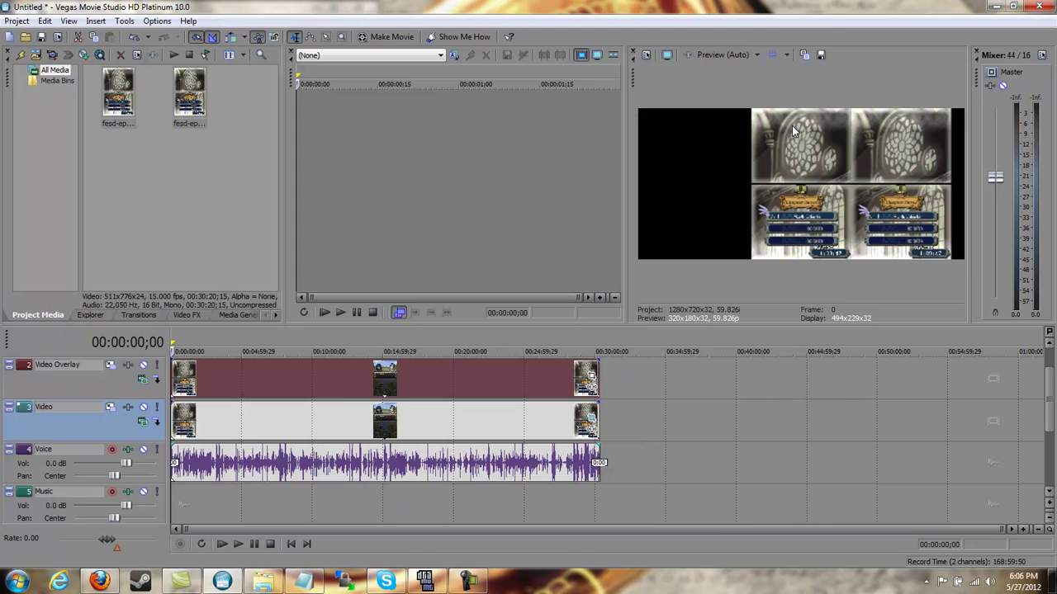
- Shrink the overlay clip's crop box height and move it down onto the lower game screen
left_click(591, 375)
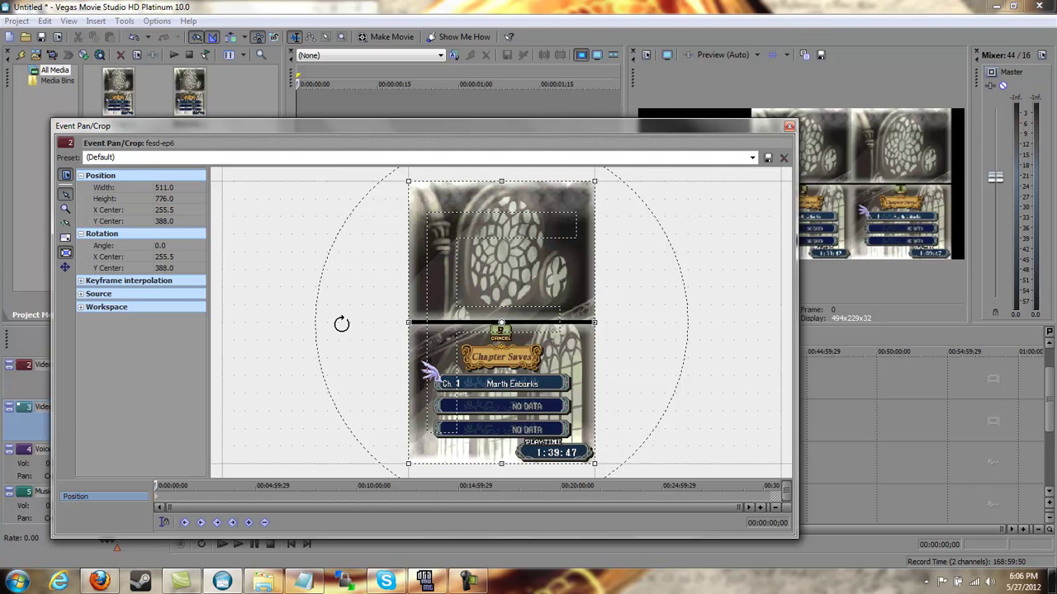
left_click_drag(499, 180, 500, 228)
left_click_drag(476, 310, 500, 293)
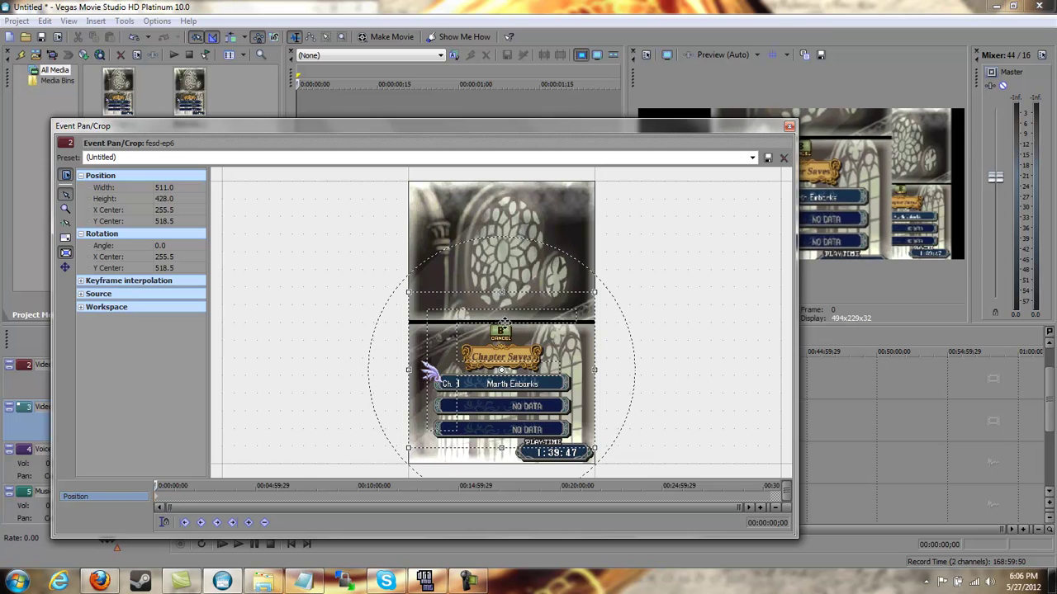
left_click_drag(496, 342, 494, 357)
mouse_move(503, 306)
left_mouse_down()
mouse_move(500, 249)
mouse_move(502, 320)
left_mouse_up()
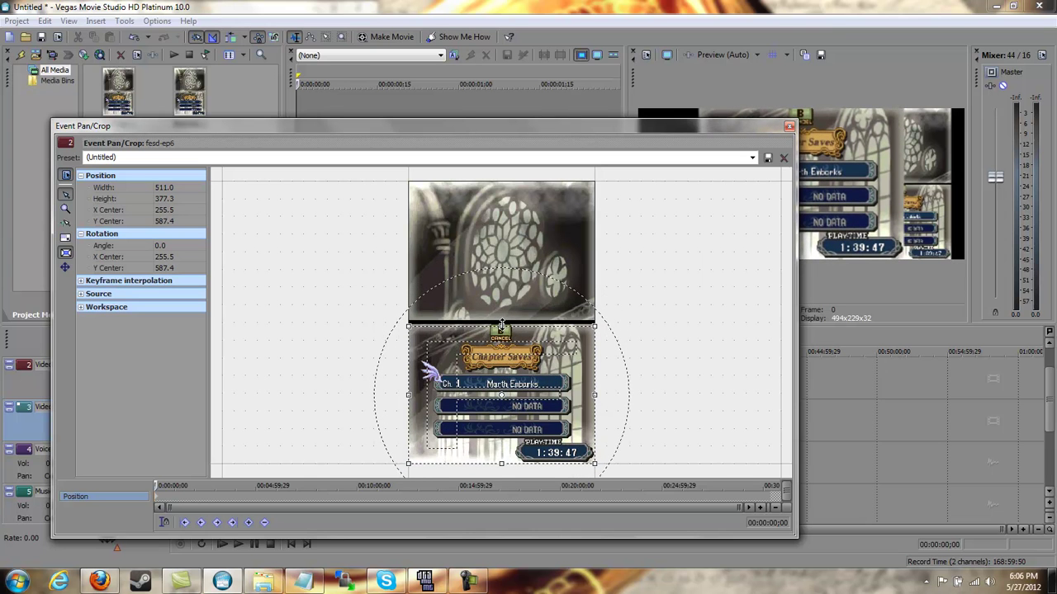
left_click_drag(501, 325, 501, 322)
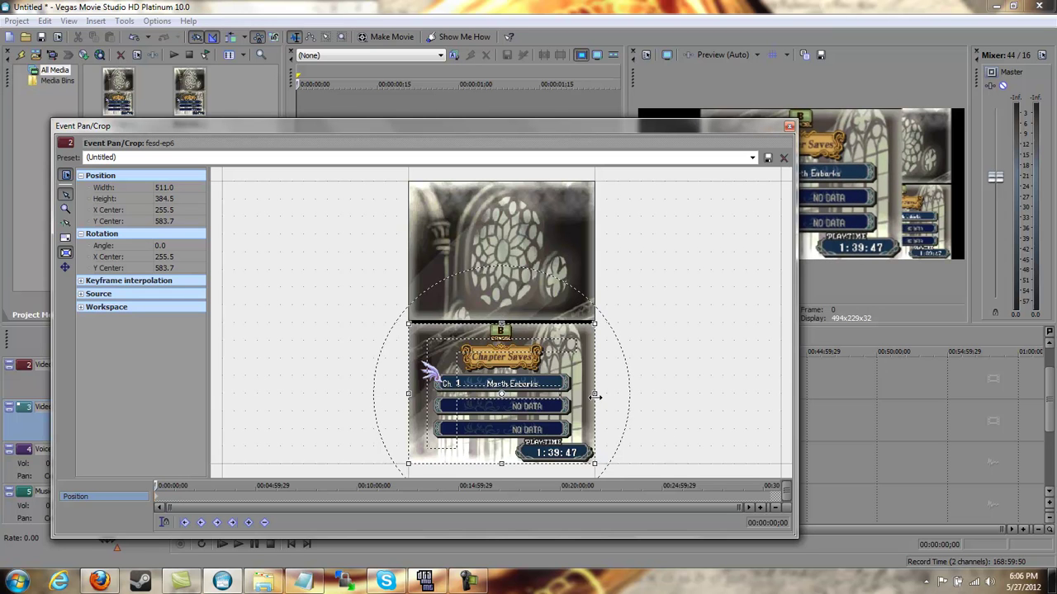
- Widen and position the crop box to 804.6 × 384.5, centred at 396.9, 583.7
left_click_drag(594, 394, 693, 394)
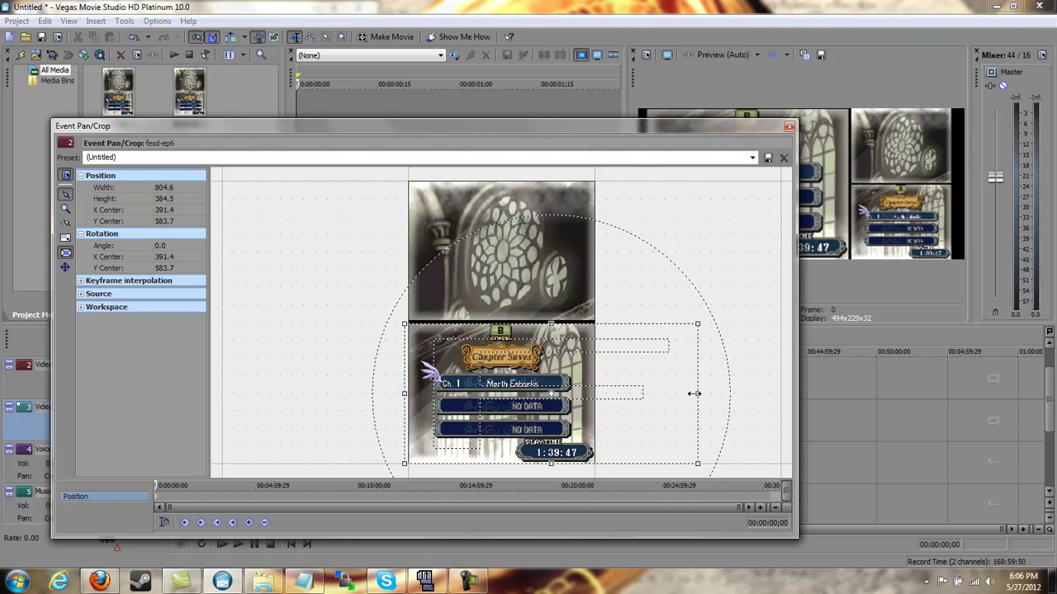
left_click_drag(611, 422, 576, 352)
left_click_drag(580, 127, 520, 145)
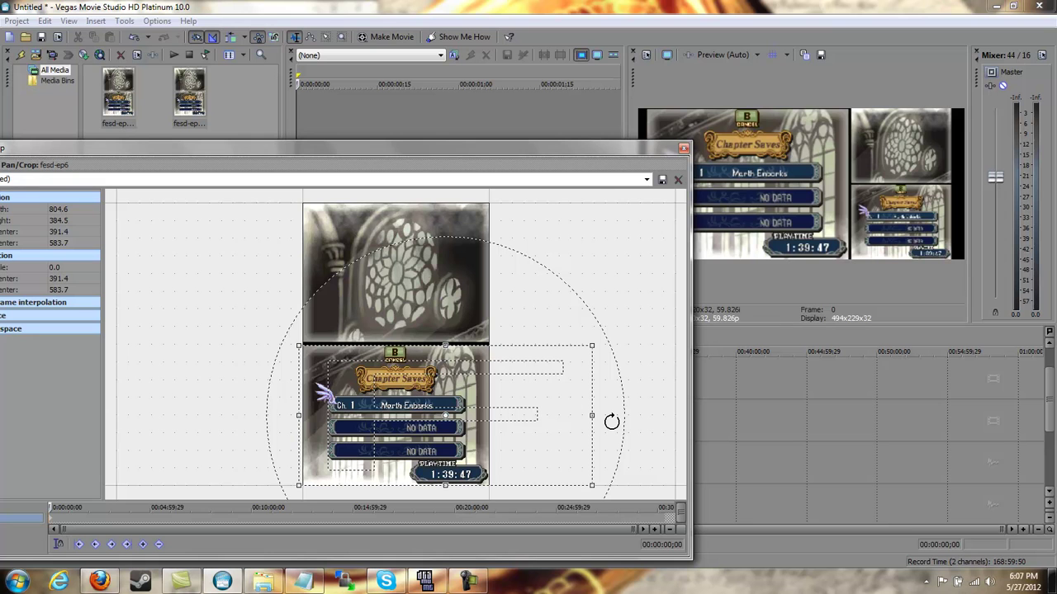
key("Right")
key("Right")
key("Right")
key("Right")
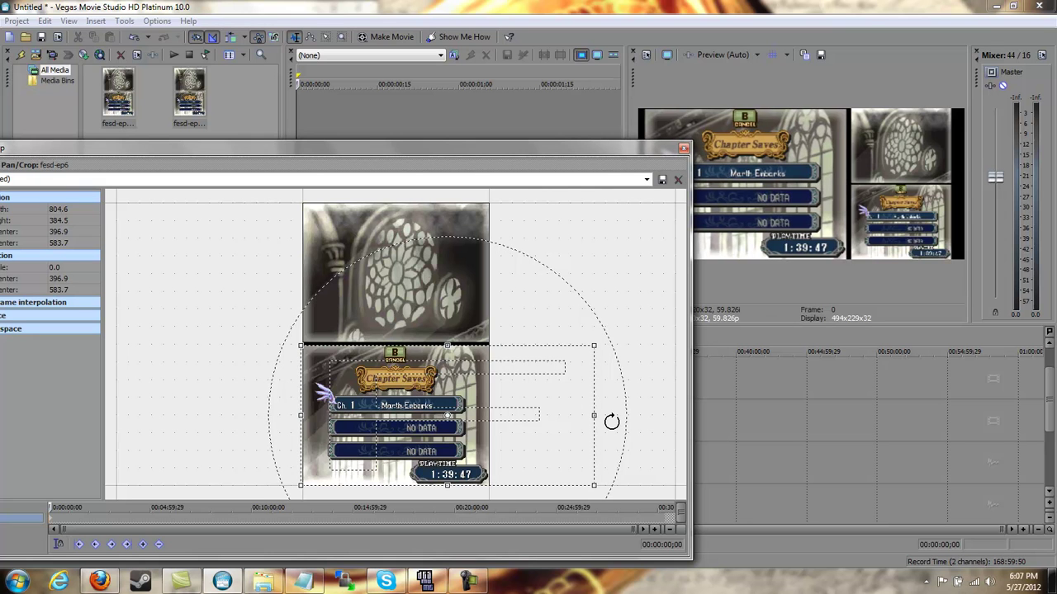
key("Left")
- Copy the starting crop keyframe and paste it onto the keyframe timeline
right_click(49, 521)
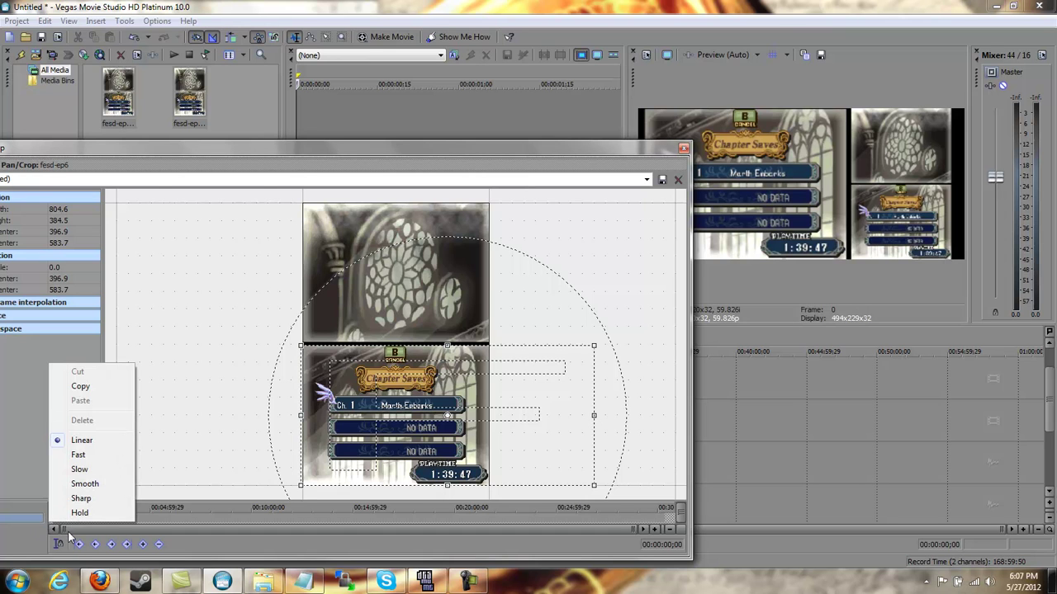
left_click(76, 530)
right_click(51, 520)
left_click(77, 386)
right_click(115, 519)
left_click(150, 403)
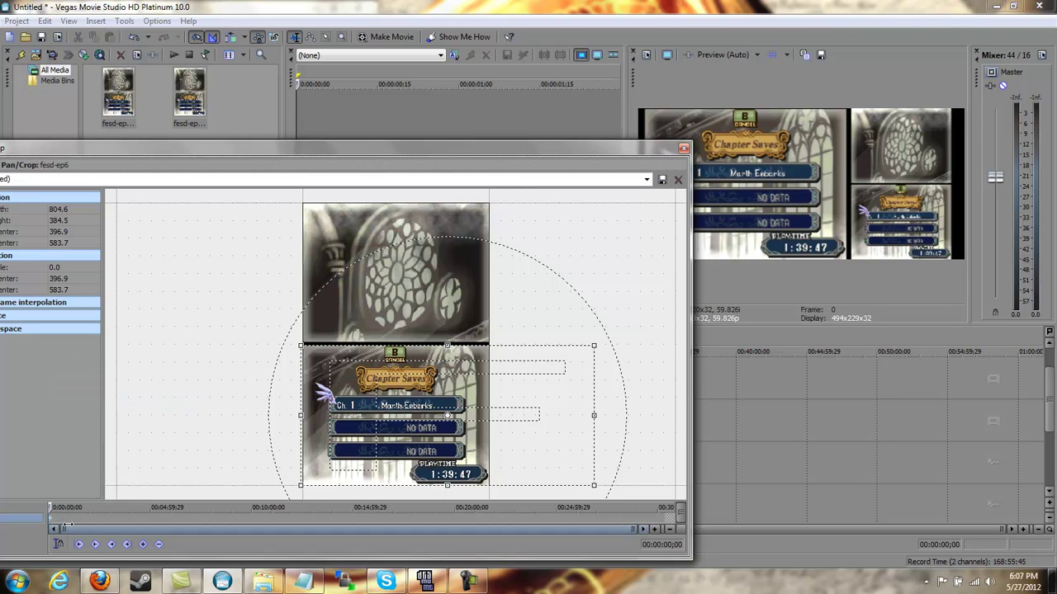
- Replace the keyframe at 00:02:45;24 with a pasted copy of the starting lower-screen framing
left_click(104, 515)
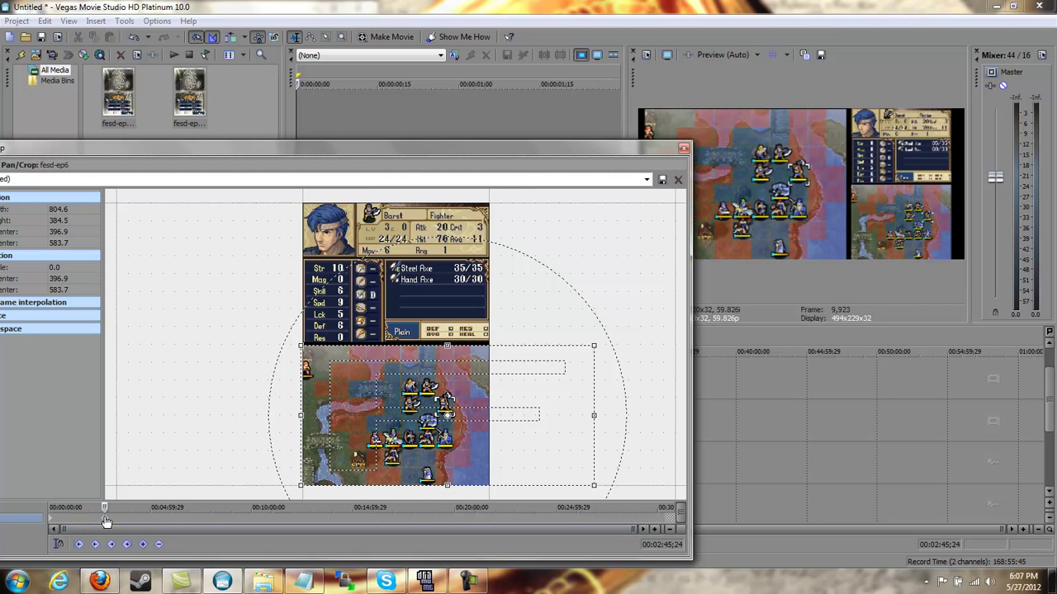
right_click(105, 524)
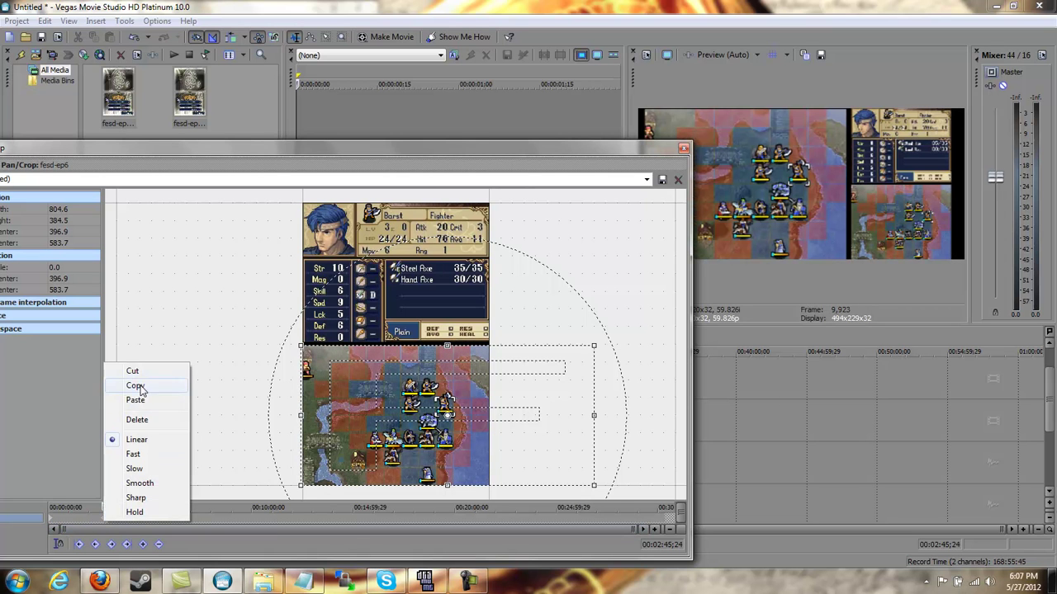
left_click(135, 419)
right_click(52, 518)
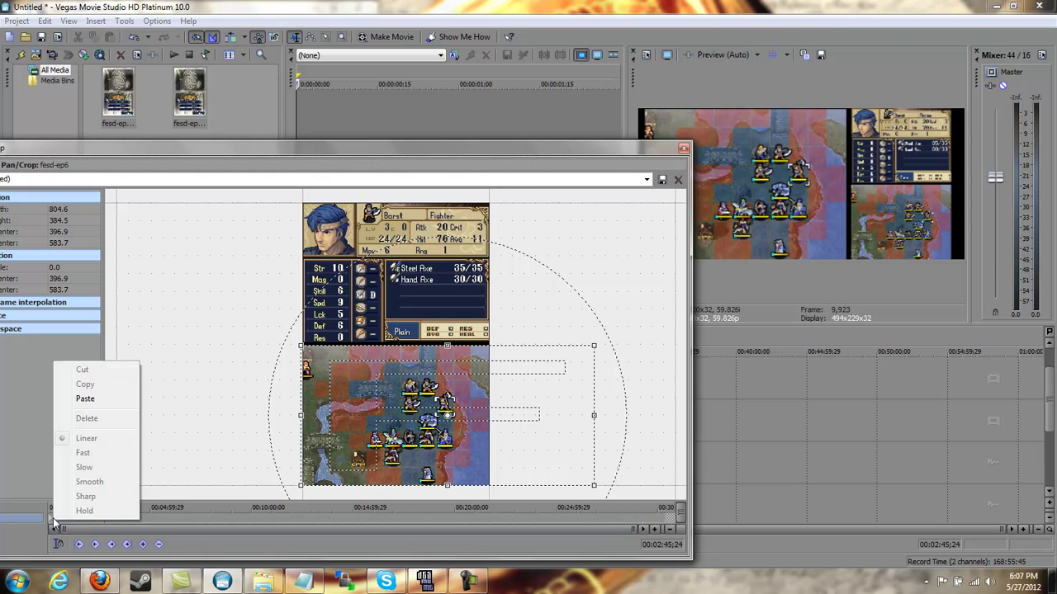
right_click(51, 520)
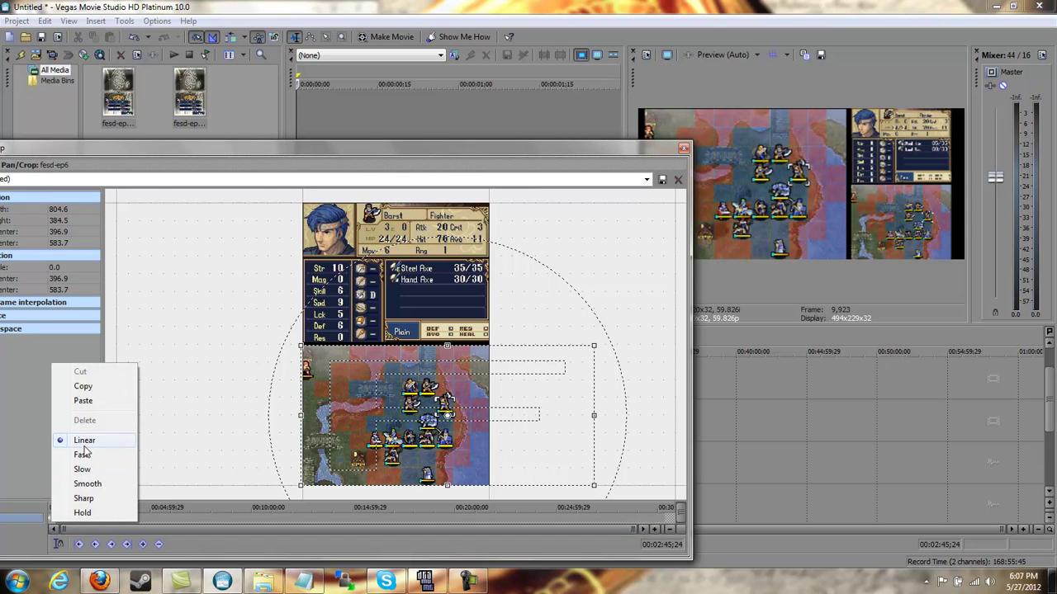
left_click(89, 385)
right_click(103, 520)
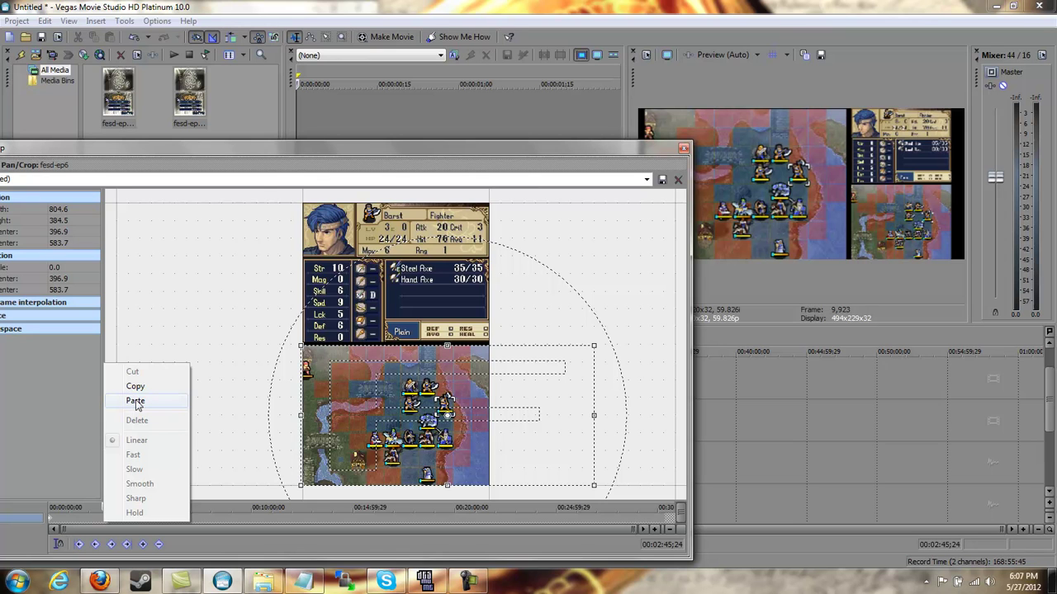
left_click(135, 401)
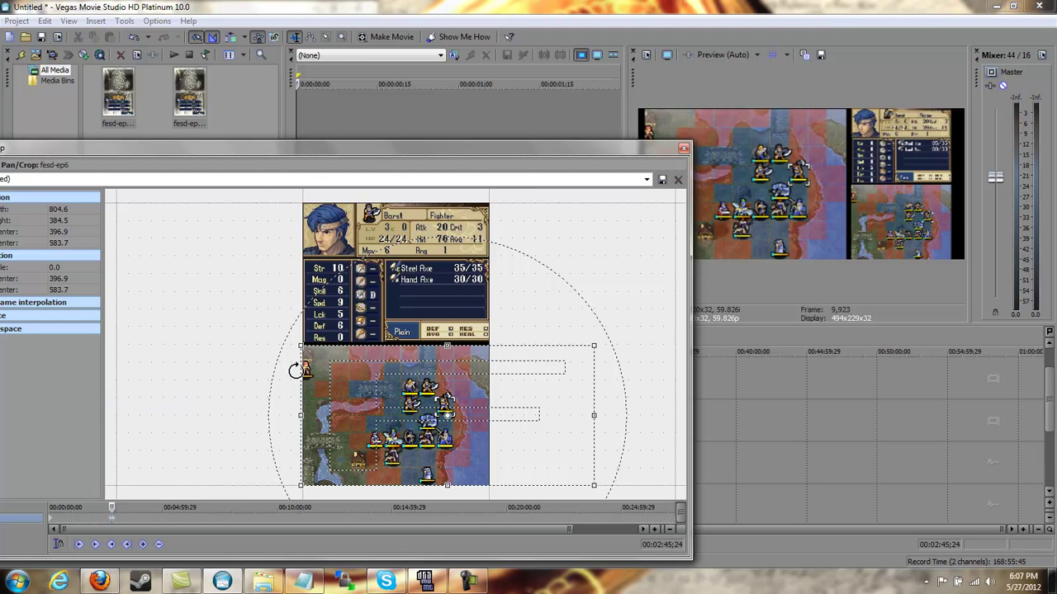
- Drag the 00:02:45;24 keyframe's crop frame up onto the stats screen, centred at 396.9, 192.3
left_click_drag(320, 370, 413, 253)
left_click_drag(329, 338, 327, 347)
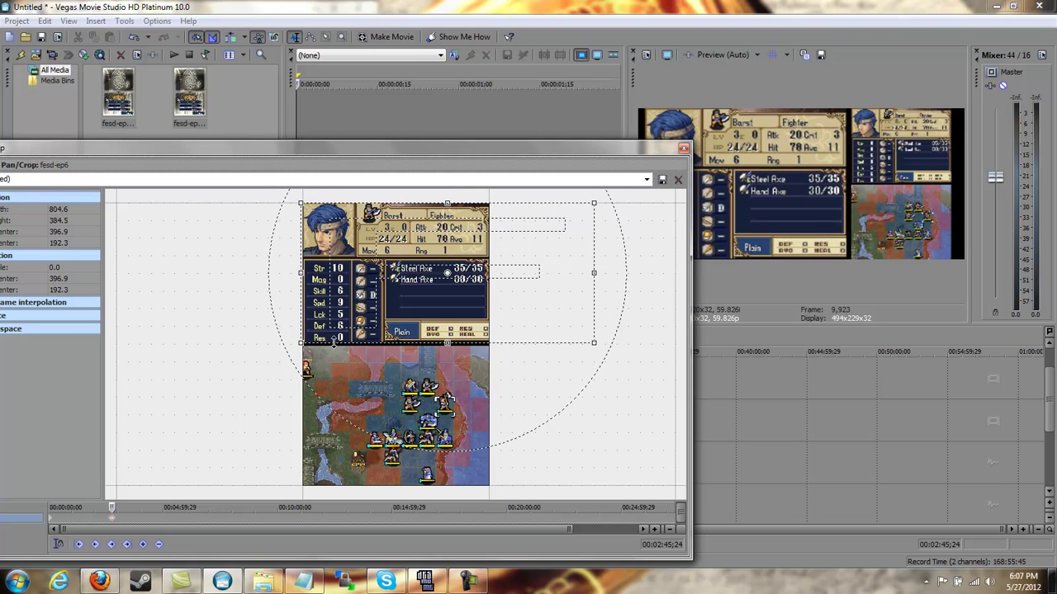
left_click_drag(335, 343, 334, 344)
- Close the pan/crop editor and play the project from the start
left_click(683, 148)
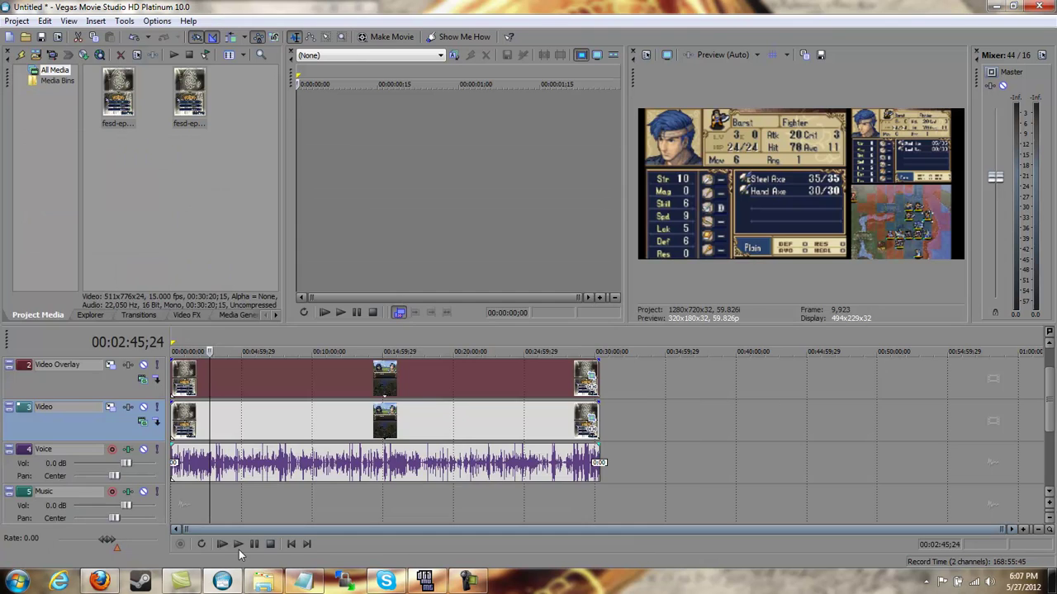
left_click(292, 544)
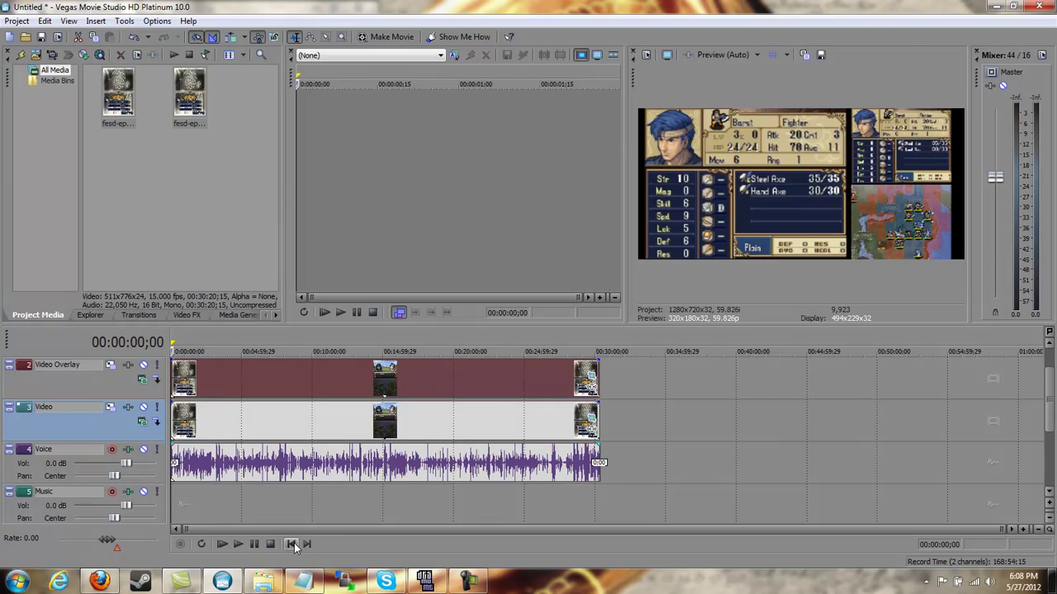
left_click(237, 544)
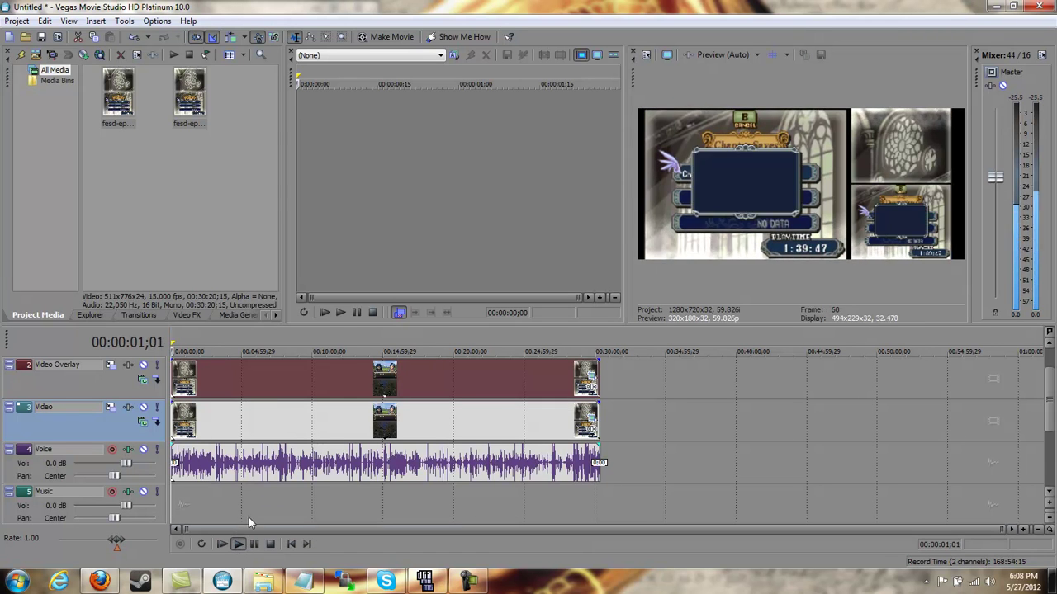
- Mute the Voice track, leaving Music unmuted, and stop playback
left_click(144, 492)
left_click(143, 492)
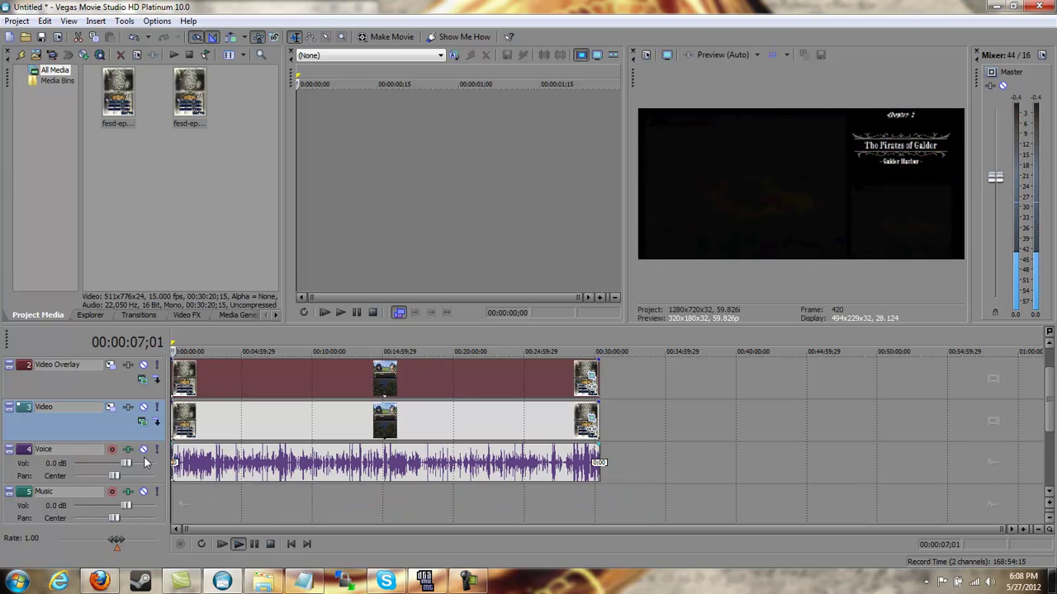
left_click(144, 450)
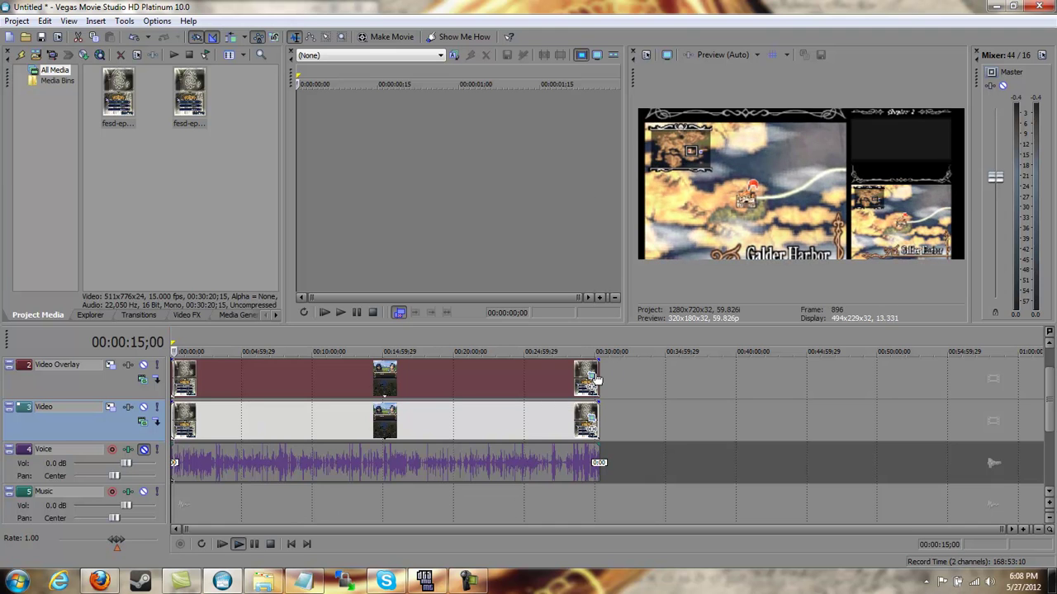
key("space")
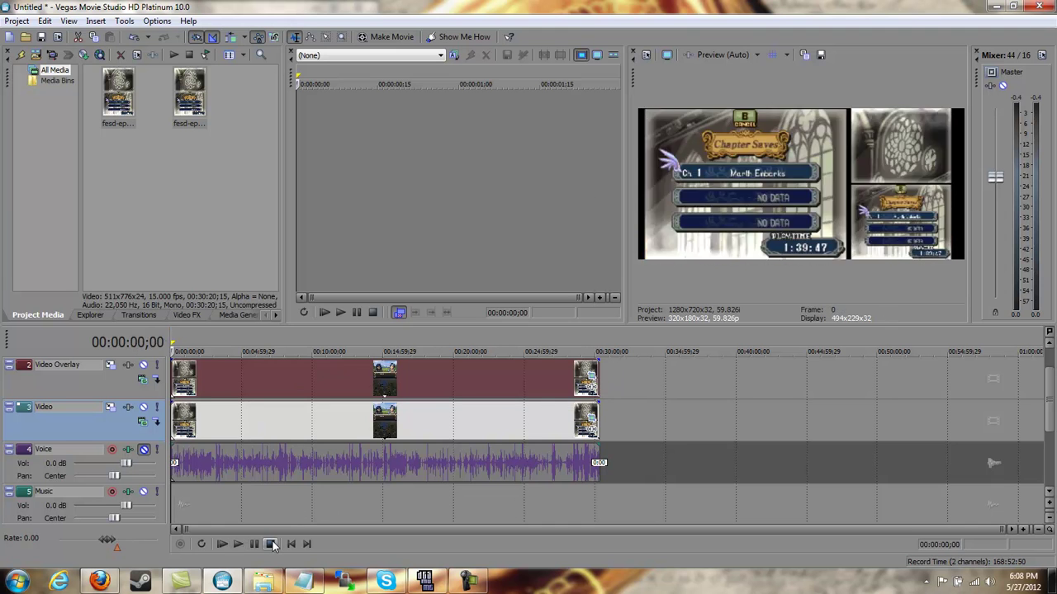
- Cut the 00:02:45;24 keyframe from the fesd-ep6 pan/crop and replay the clip from its start
left_click(590, 378)
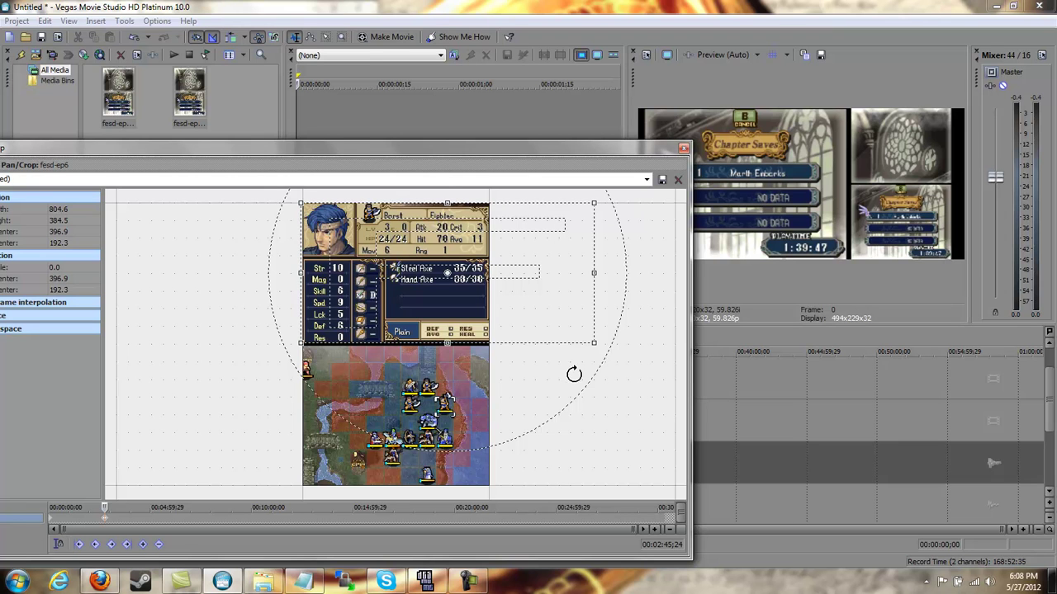
right_click(52, 520)
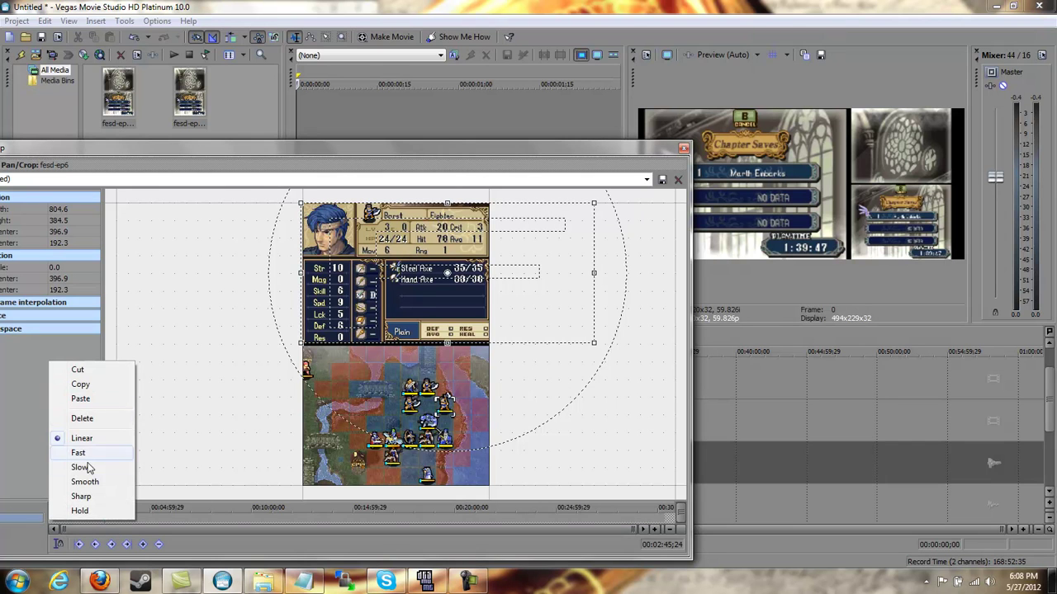
left_click(81, 511)
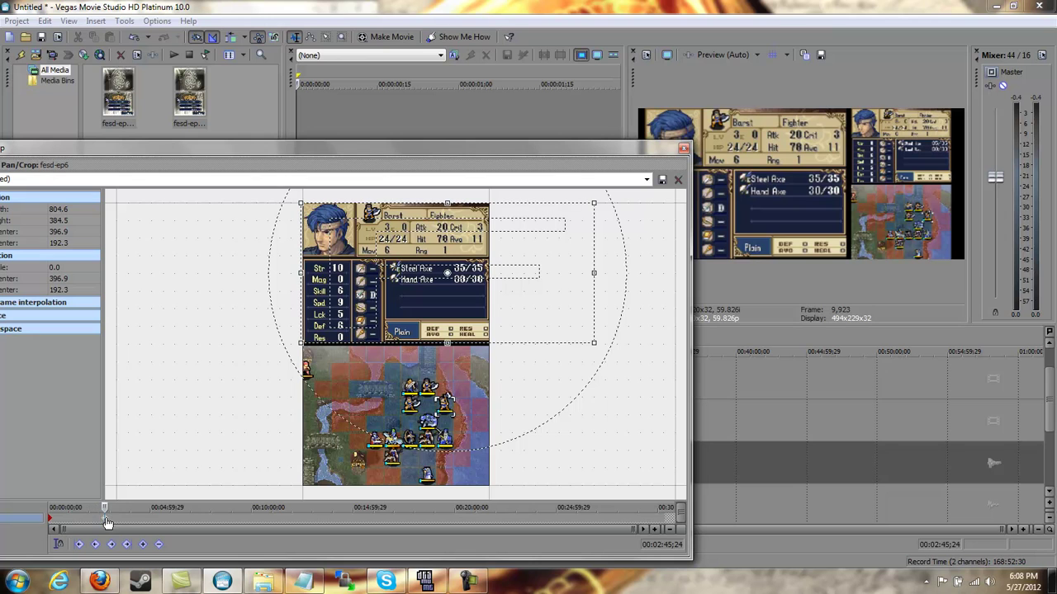
right_click(106, 521)
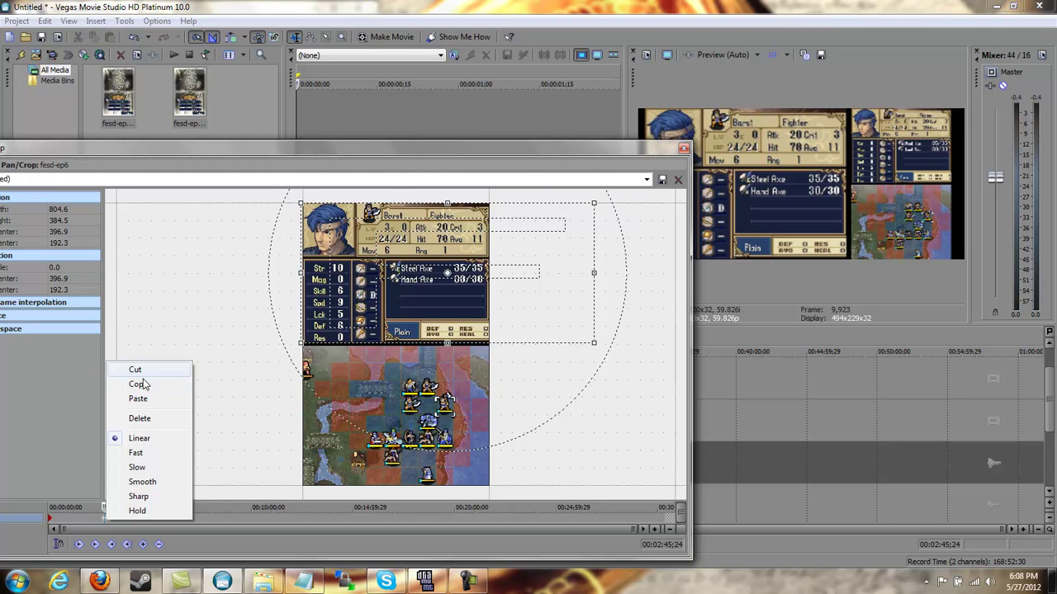
left_click(135, 370)
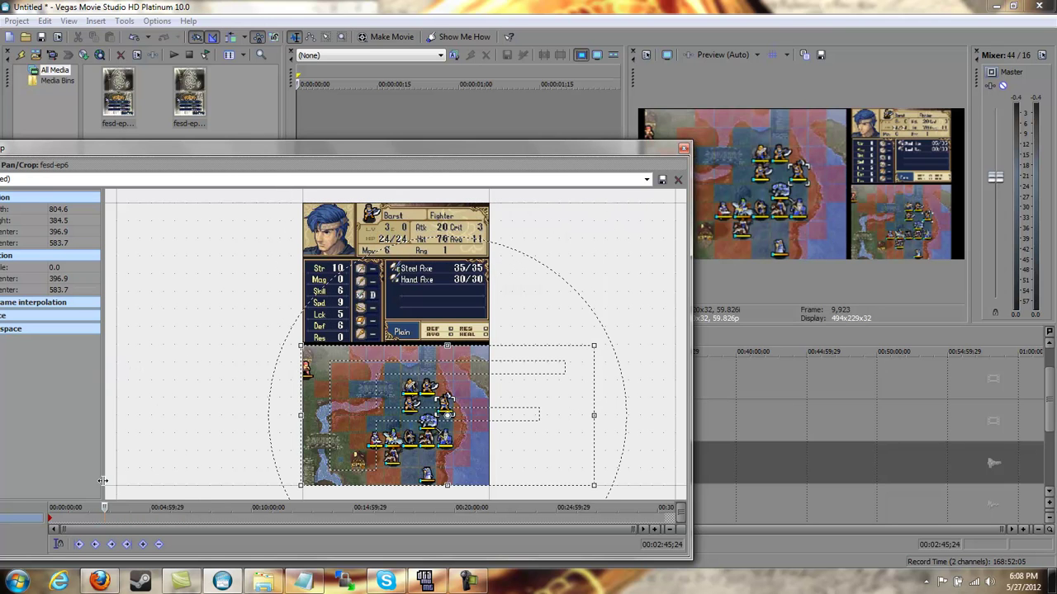
left_click(49, 523)
key("space")
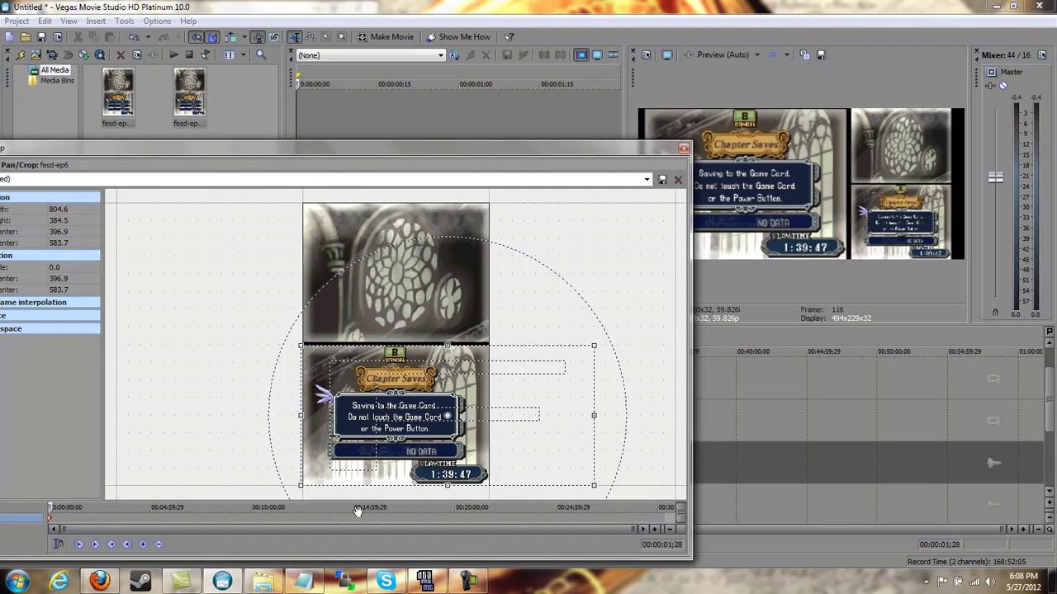
- Paste the top-screen framing (centre 396.9, 192.3) into a keyframe near the clip's start
left_click(654, 530)
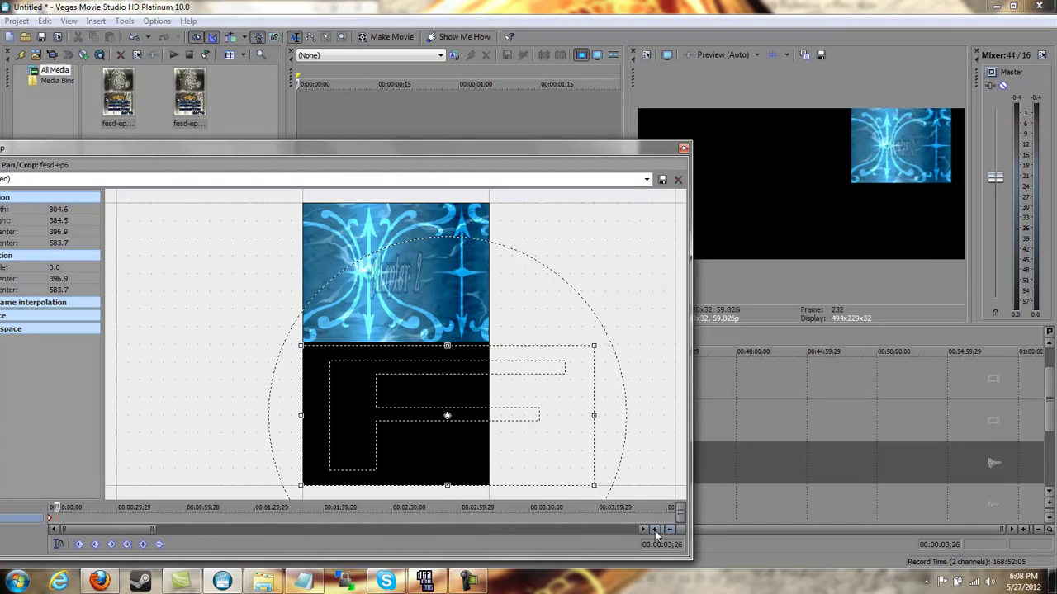
left_click(654, 530)
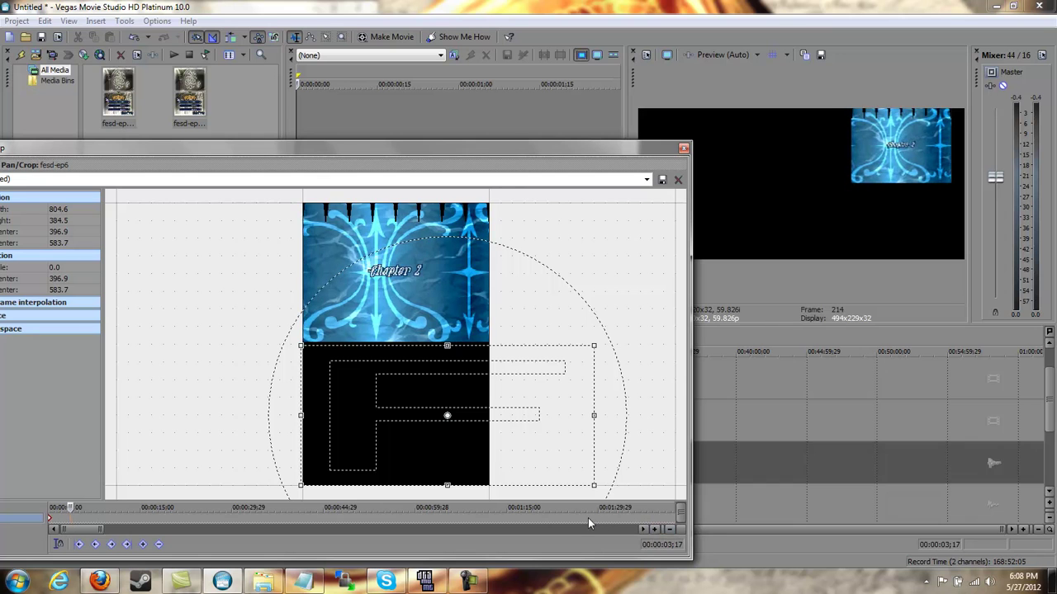
key("j")
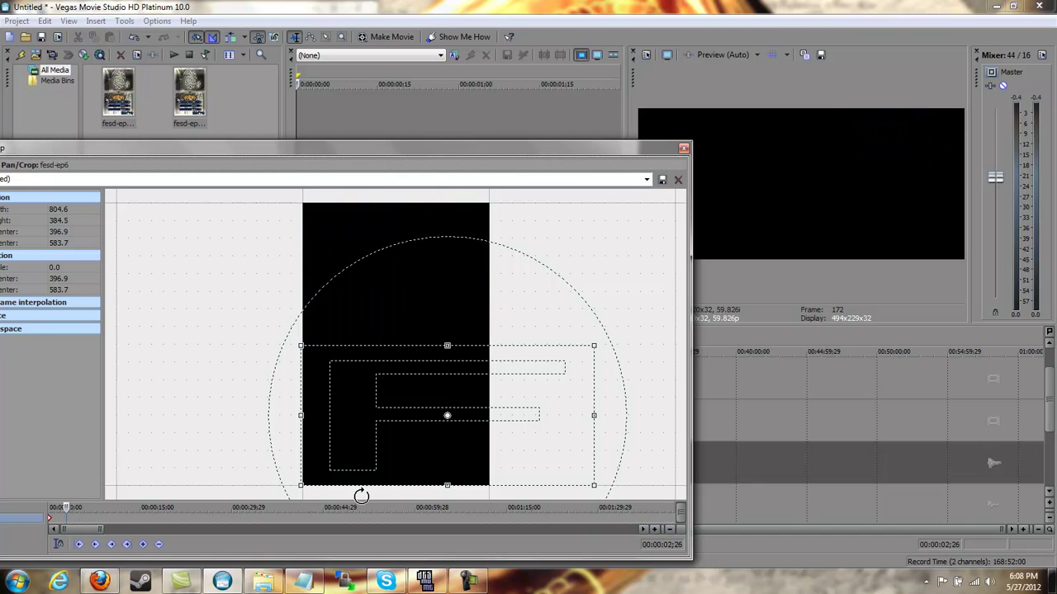
right_click(65, 527)
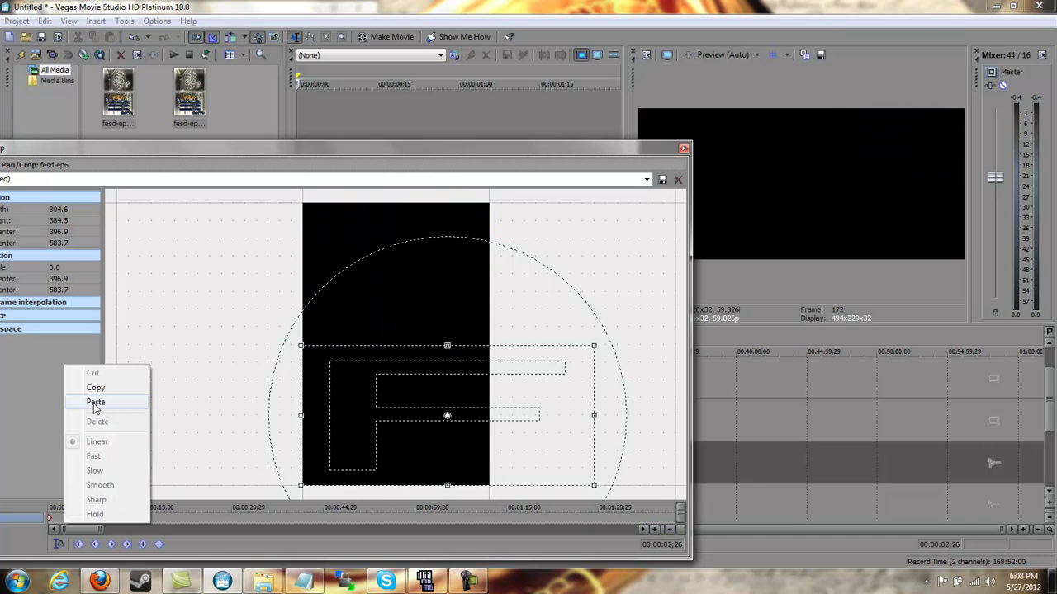
left_click(82, 408)
- Set the new top-screen keyframe to Hold interpolation
right_click(66, 520)
left_click(109, 518)
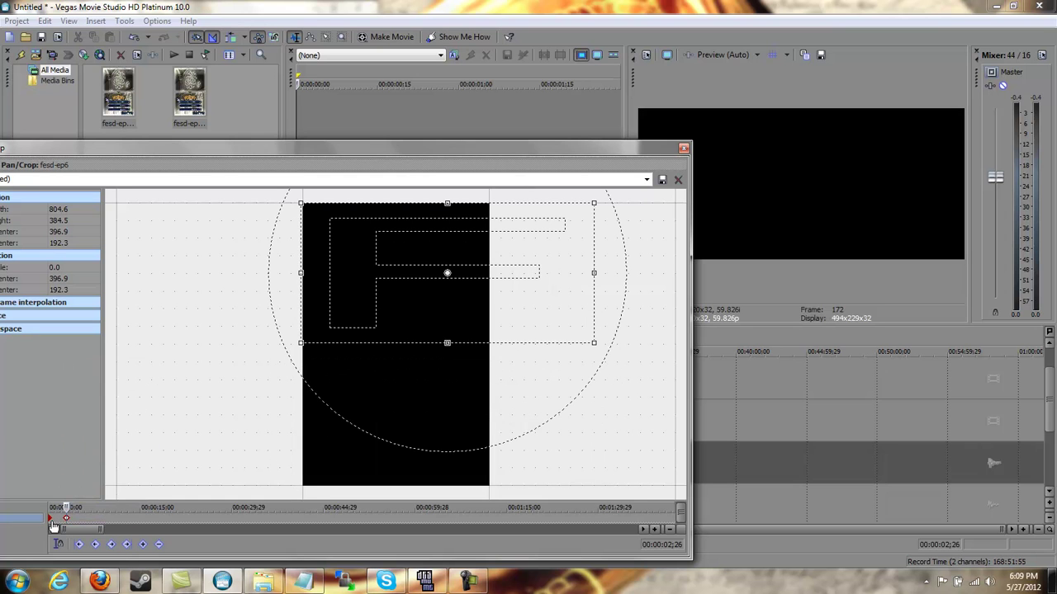
right_click(52, 525)
left_click(82, 405)
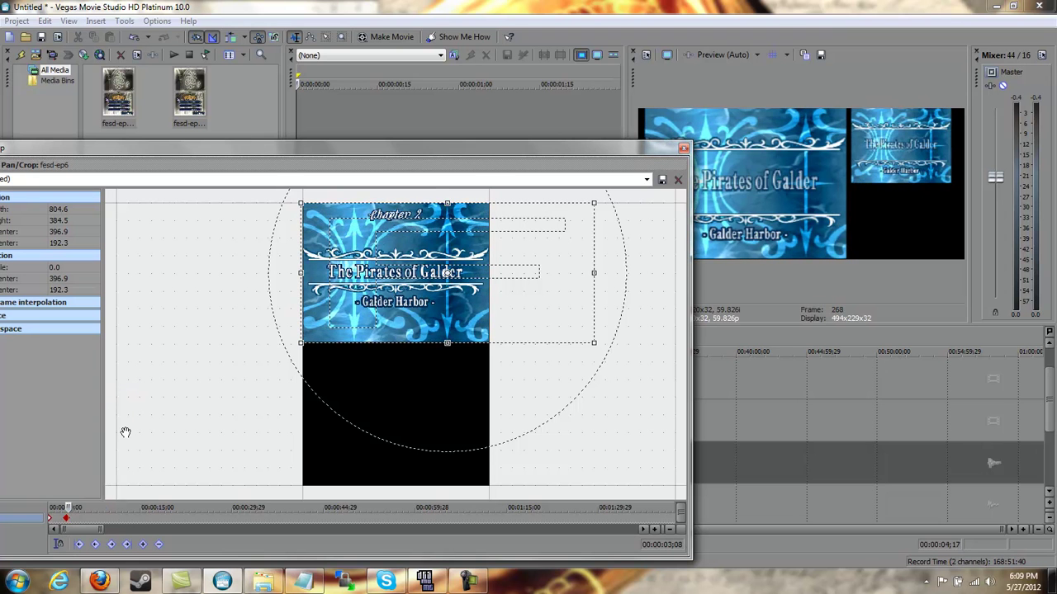
left_click(671, 533)
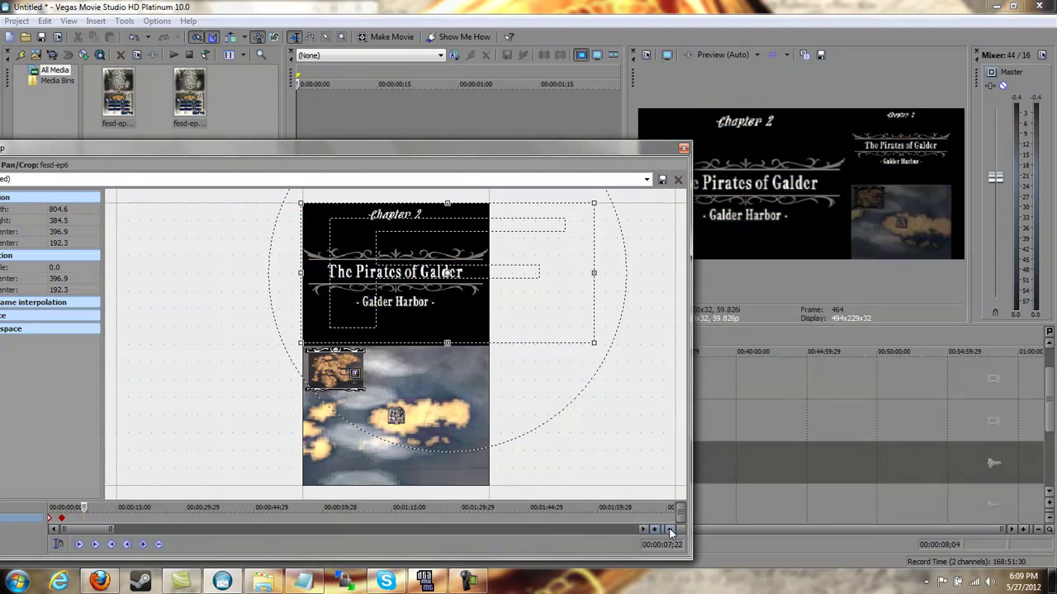
left_click(671, 532)
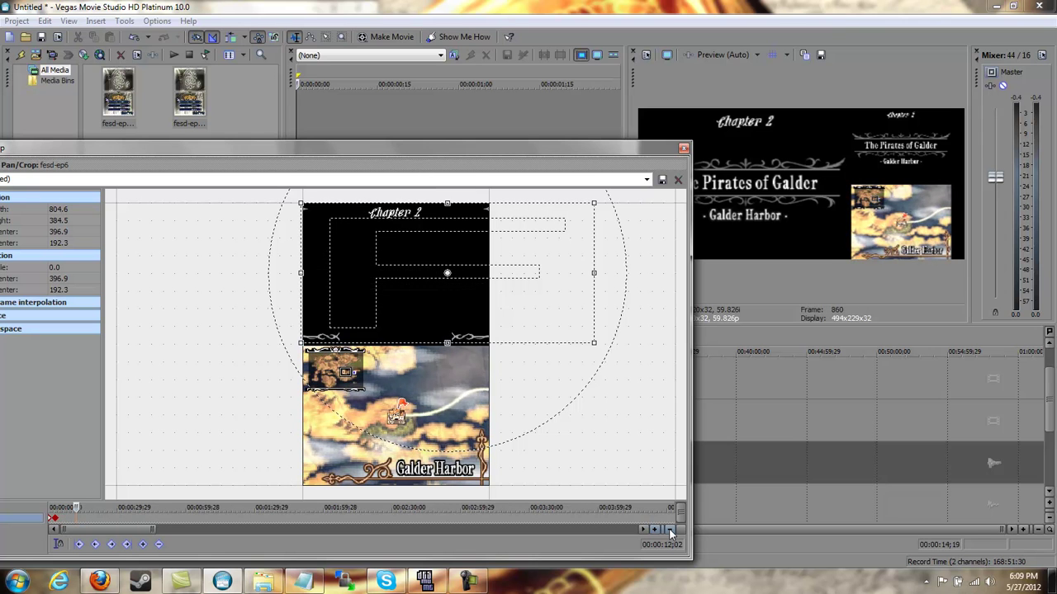
left_click(671, 532)
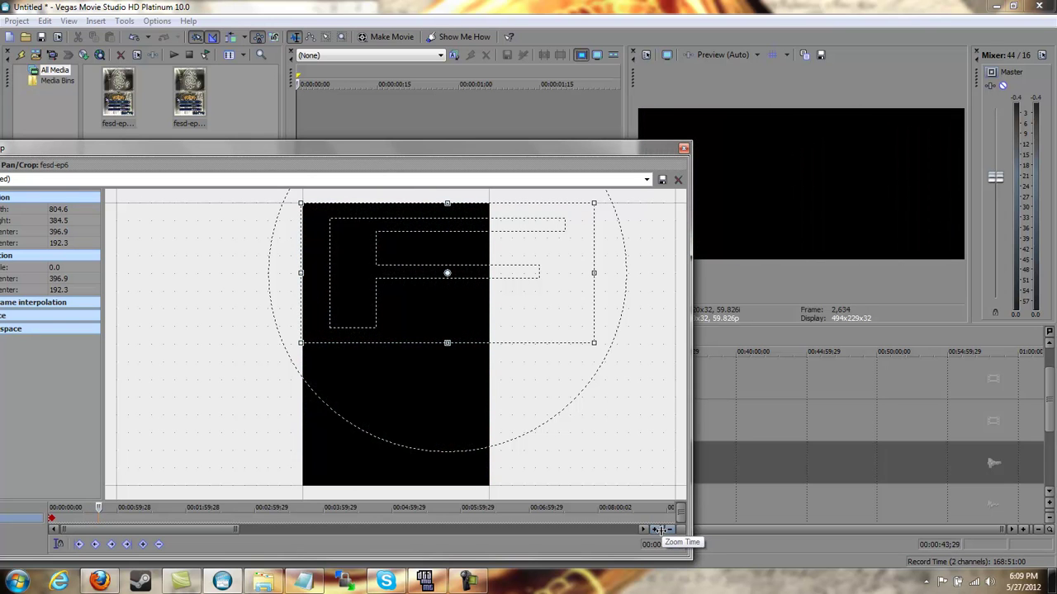
- Paste the bottom-screen framing (Y centre 583.7) into a keyframe at about 00:00:44 and preview it
left_click(658, 531)
left_click(658, 531)
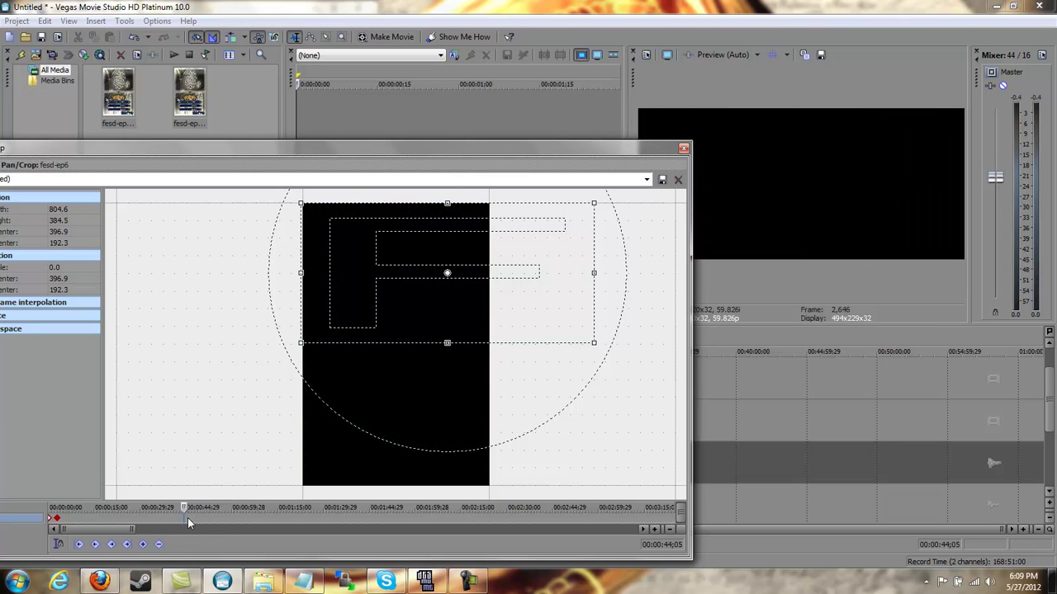
right_click(186, 517)
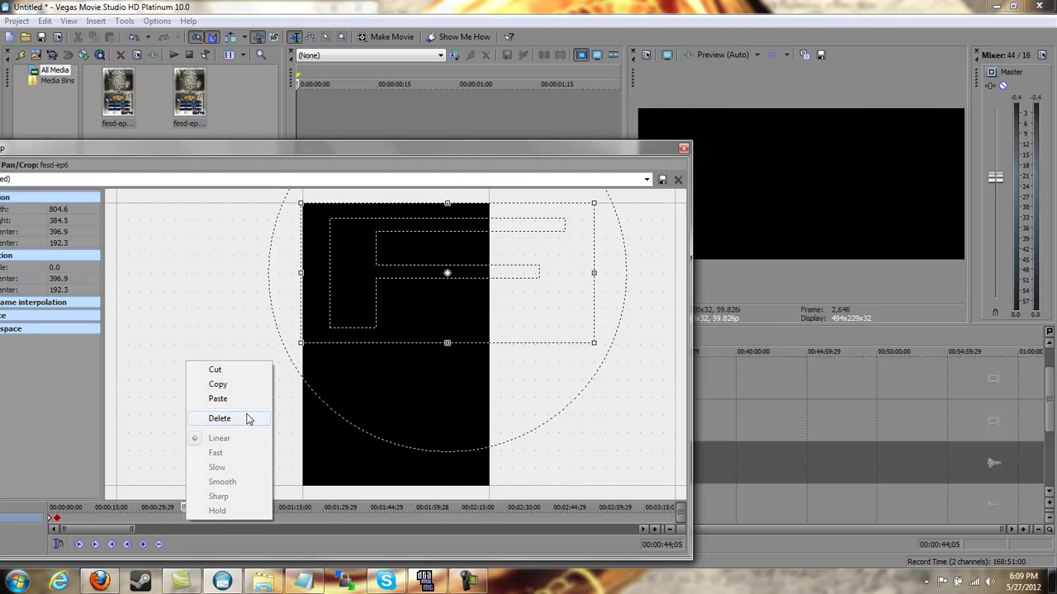
left_click(223, 401)
key("space")
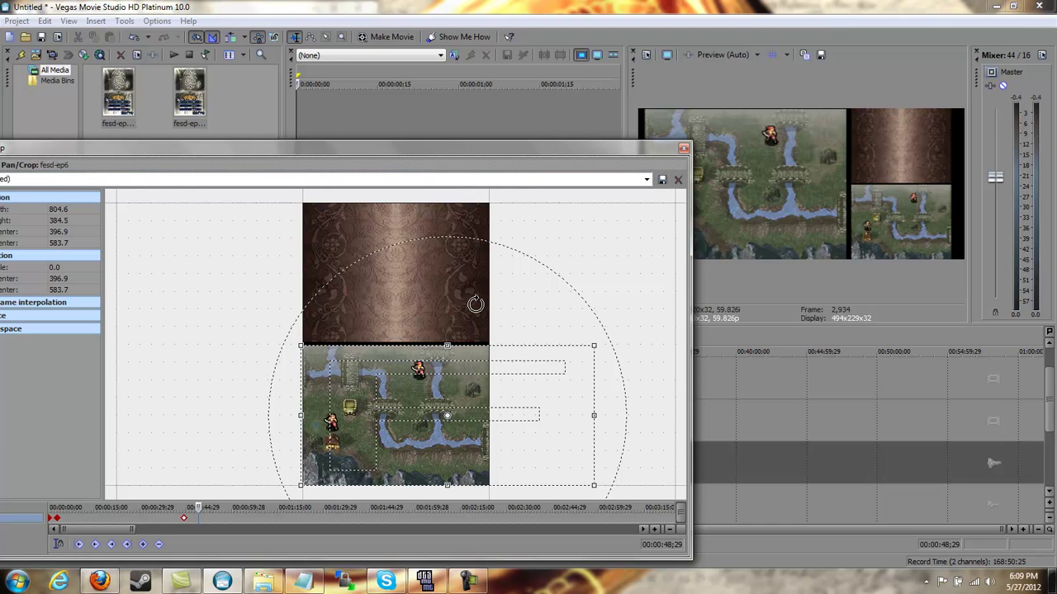
- Close the pan/crop editor and open Render As from the Project menu
left_click(684, 149)
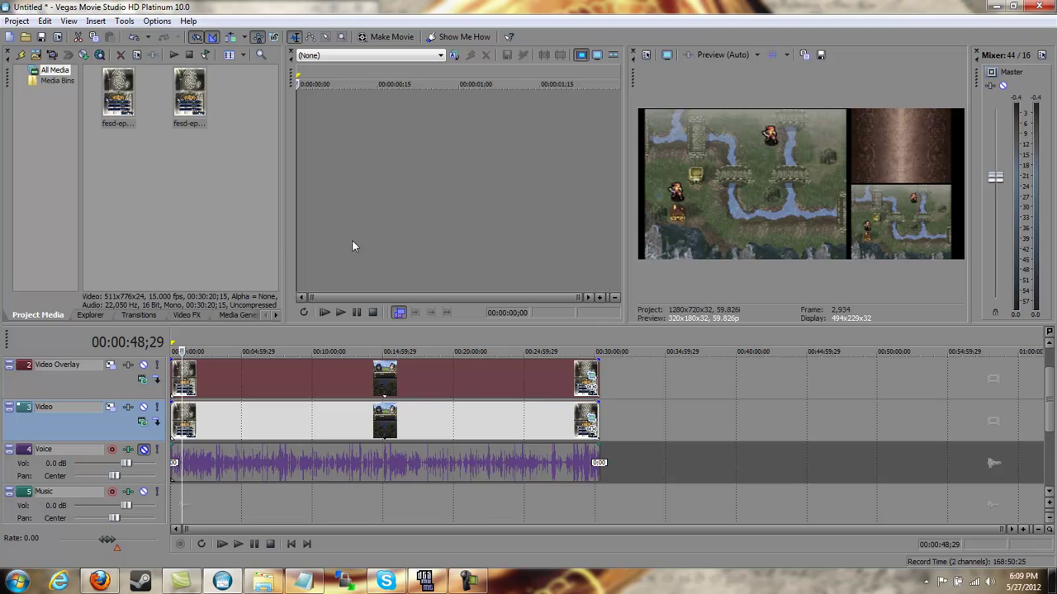
left_click(17, 21)
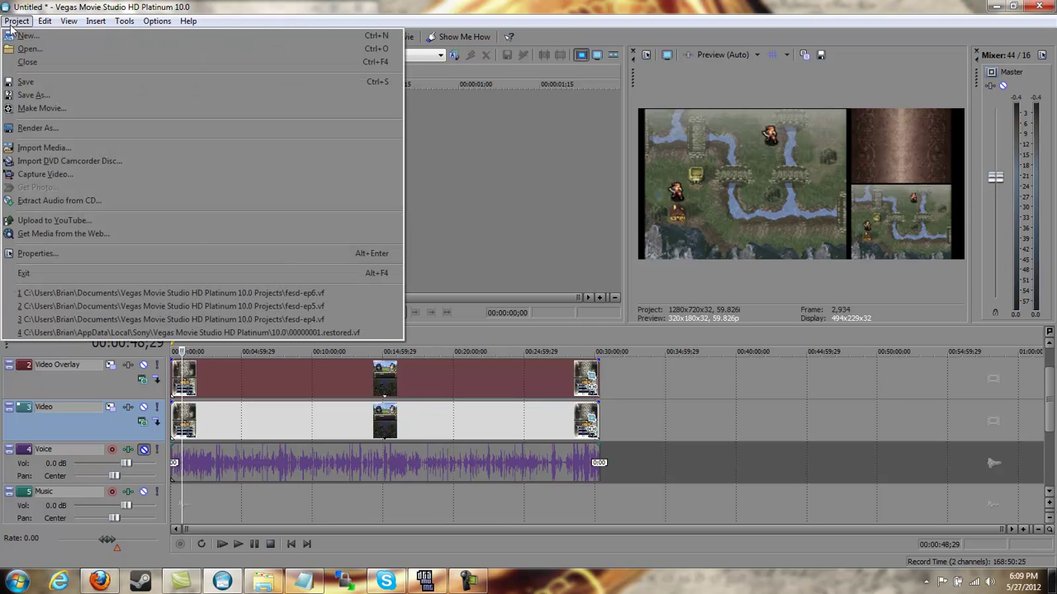
left_click(42, 130)
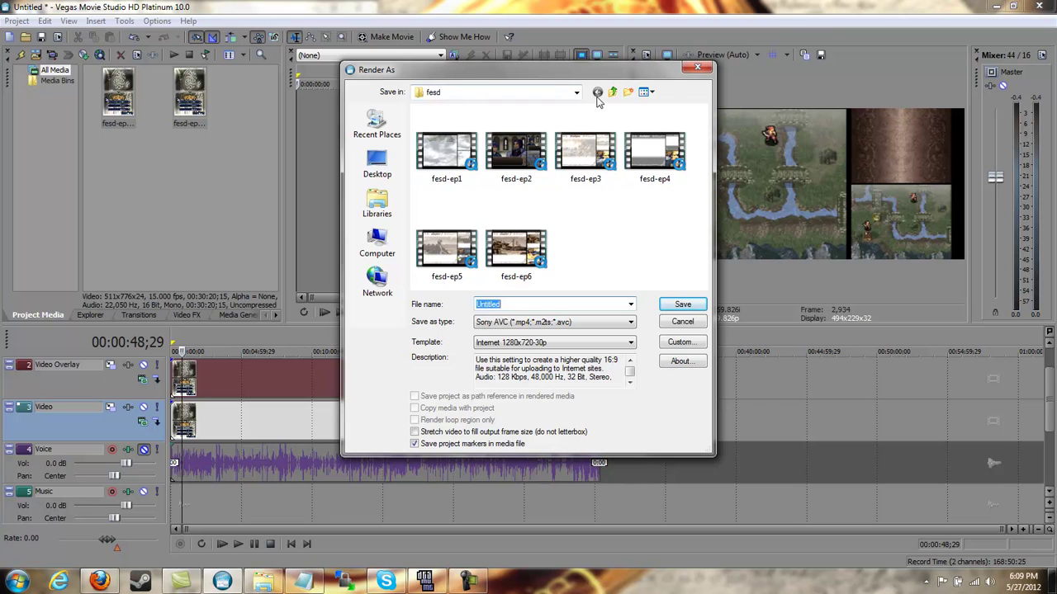
- Start rendering the project as Sony AVC with the Internet 1280x720-30p template
left_click(631, 322)
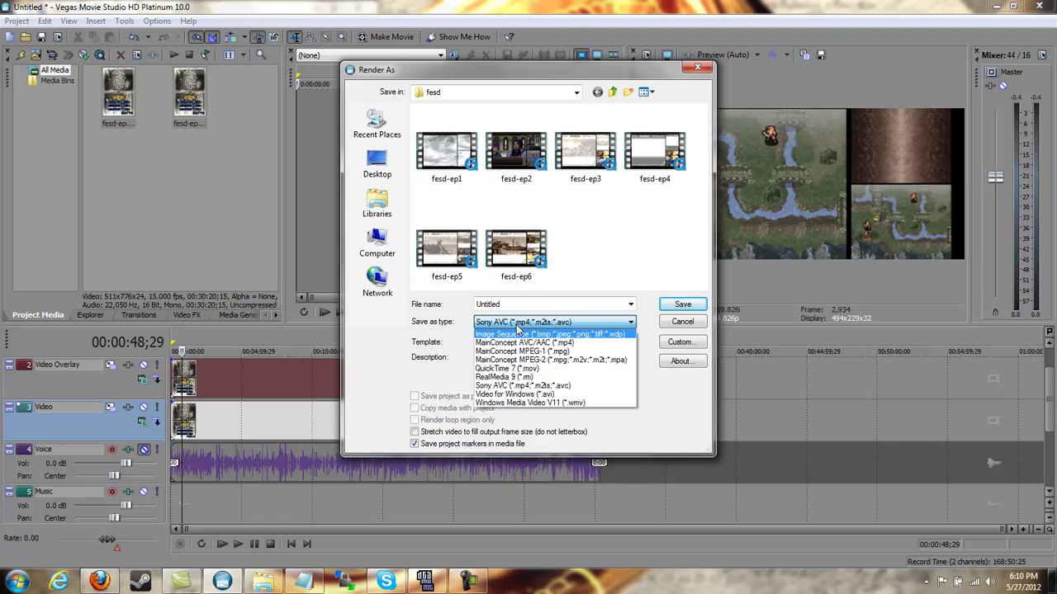
left_click(516, 385)
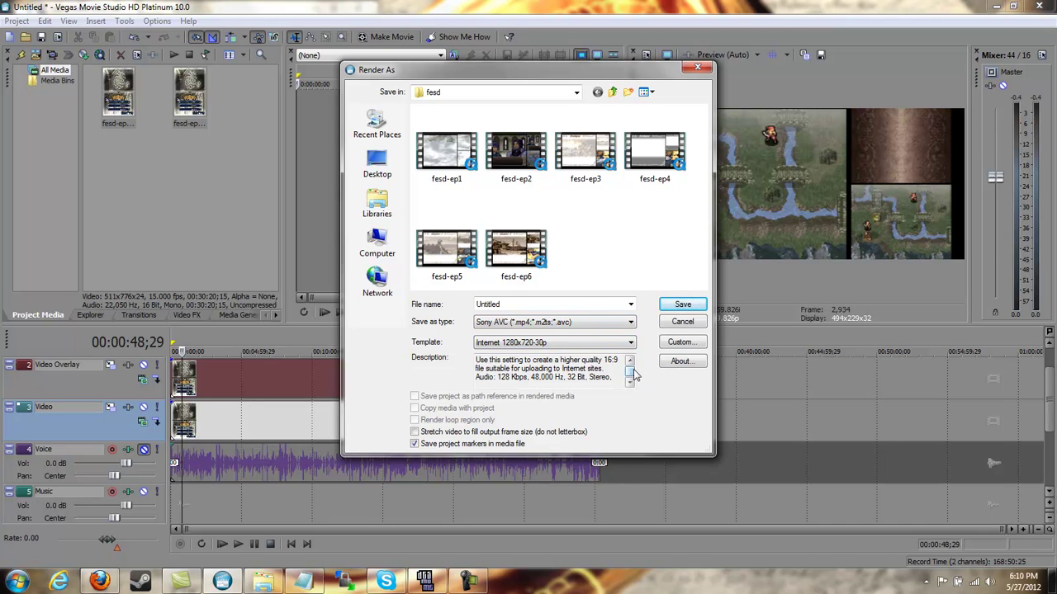
left_click(631, 381)
scroll(632, 376, "up", 2)
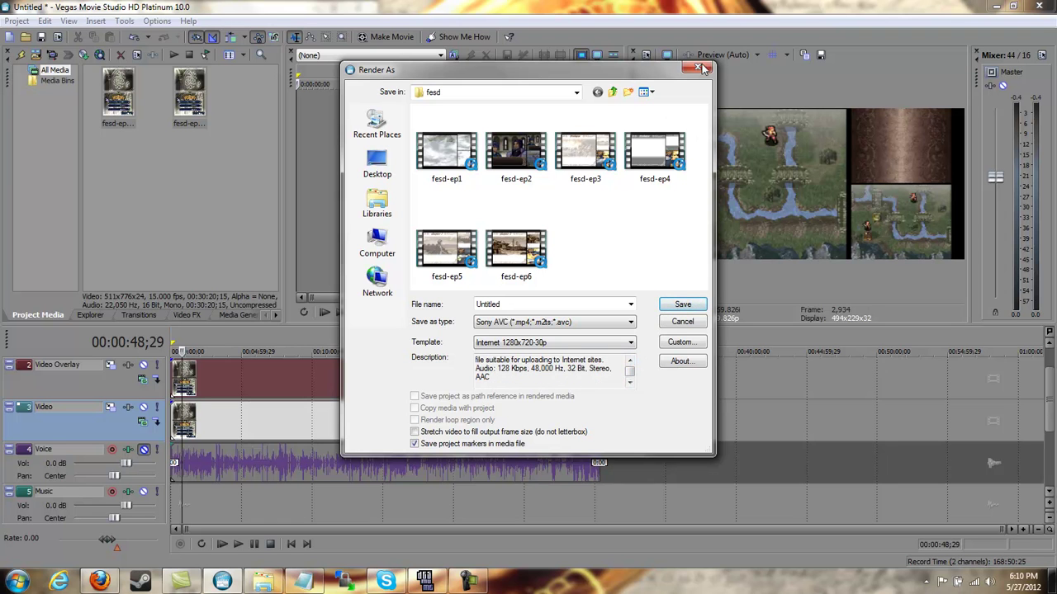
left_click(683, 304)
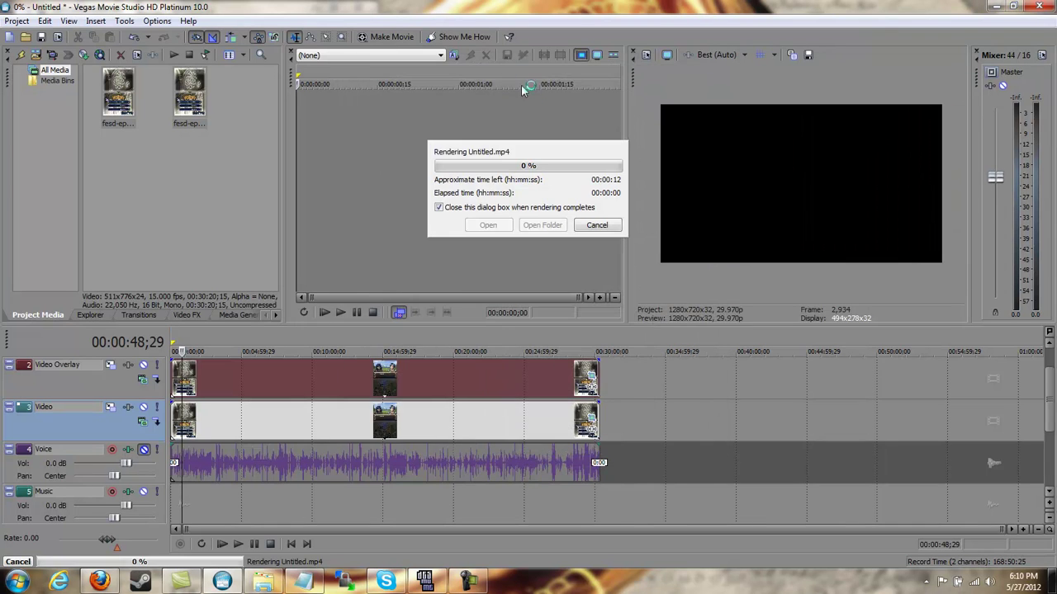
left_click(595, 227)
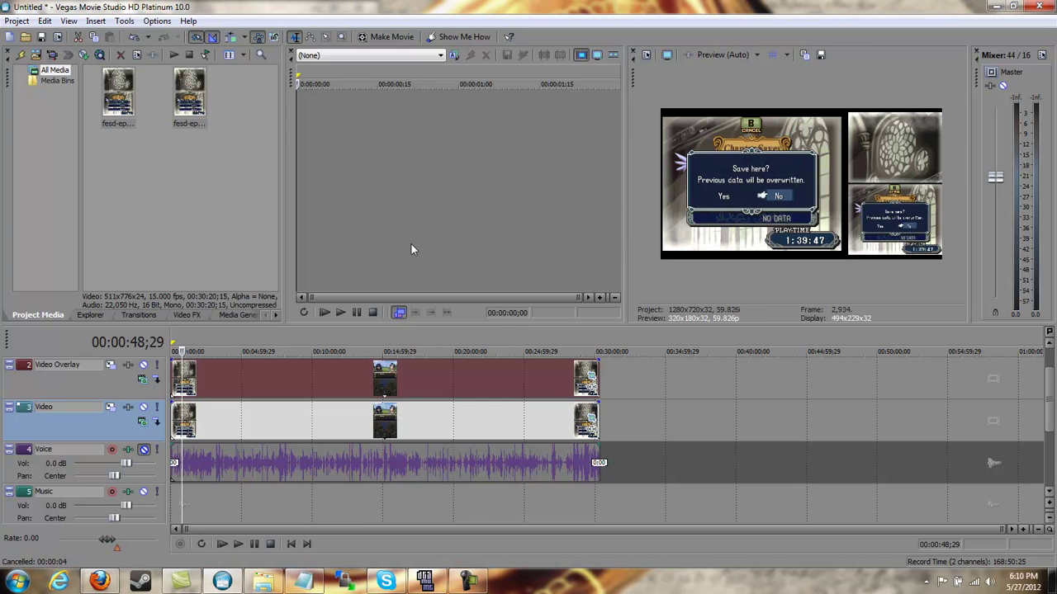